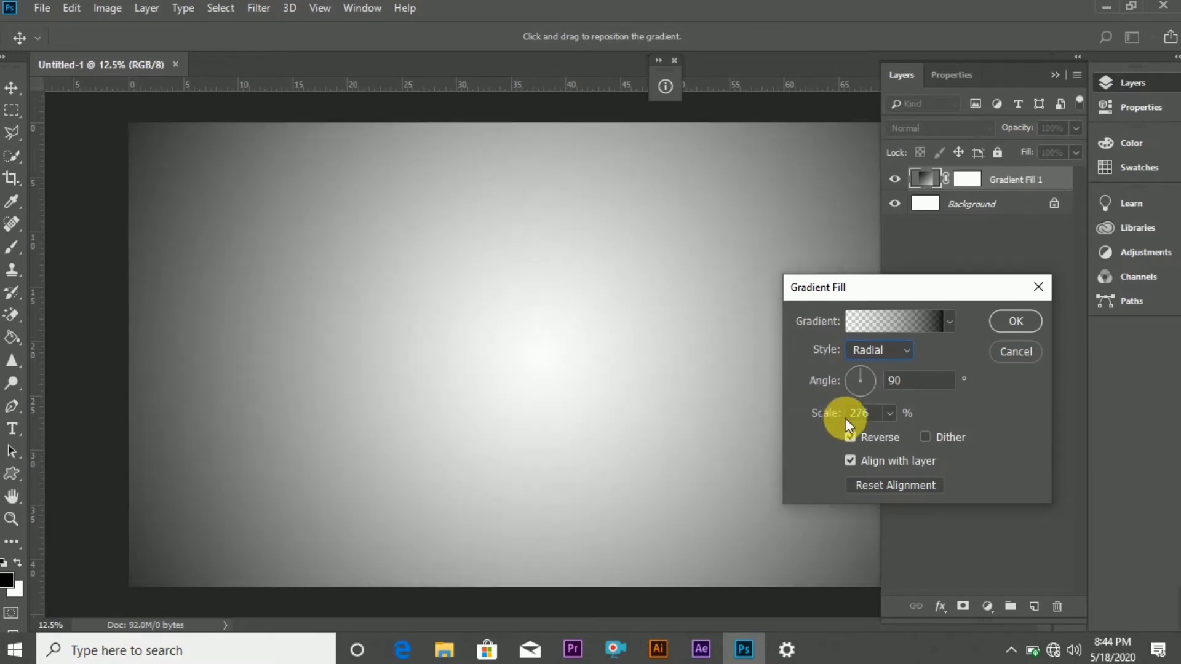
Set the gradient's end opacity stop at location 100% to 14% opacity and apply the radial gradient fill
{"action": "left_click", "coordinate": [889, 323]}
{"action": "left_click", "coordinate": [1122, 372]}
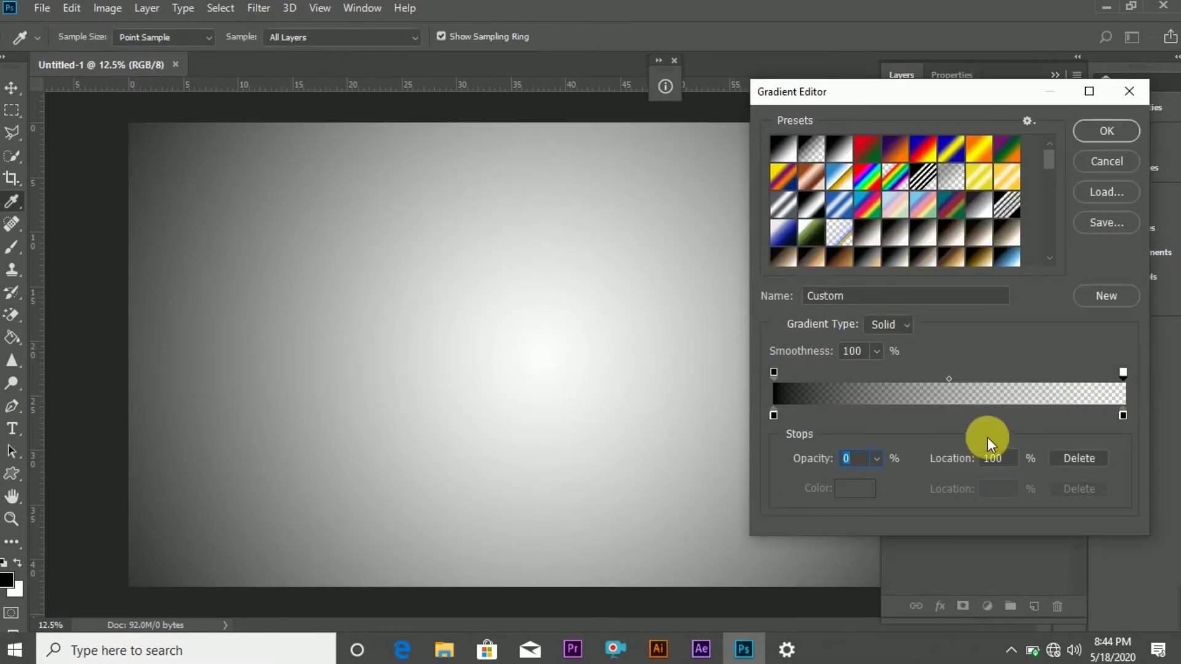
{"action": "mouse_move", "coordinate": [879, 479]}
{"action": "left_mouse_down"}
{"action": "mouse_move", "coordinate": [924, 484]}
{"action": "mouse_move", "coordinate": [887, 481]}
{"action": "left_mouse_up"}
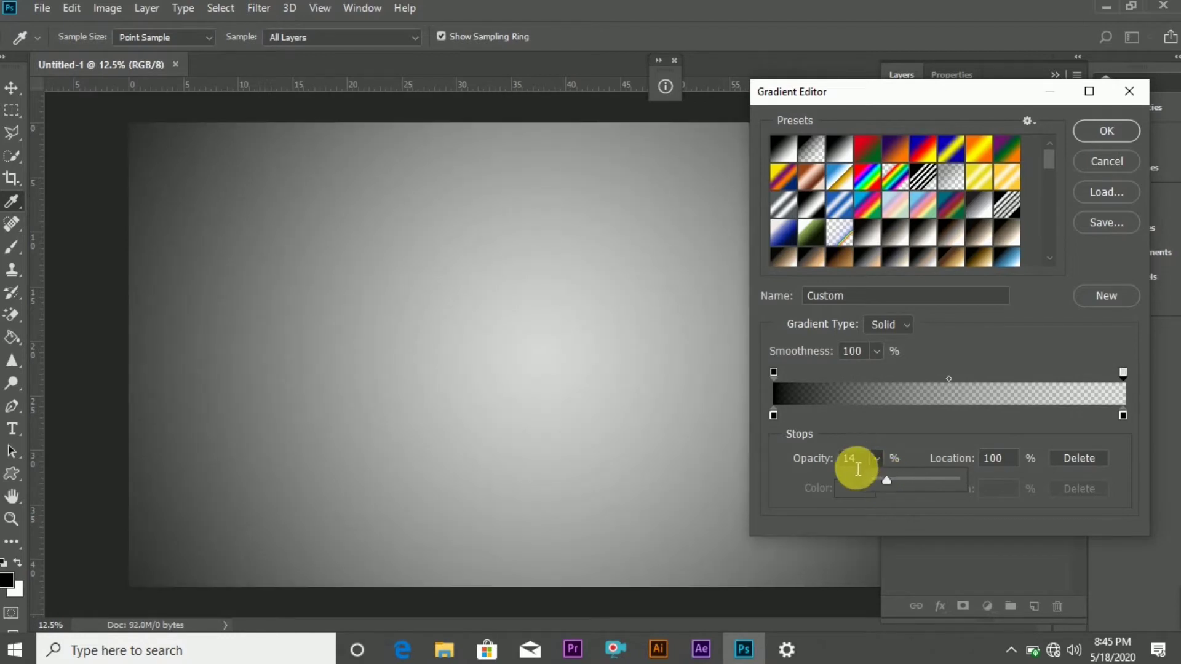
{"action": "left_click", "coordinate": [856, 466]}
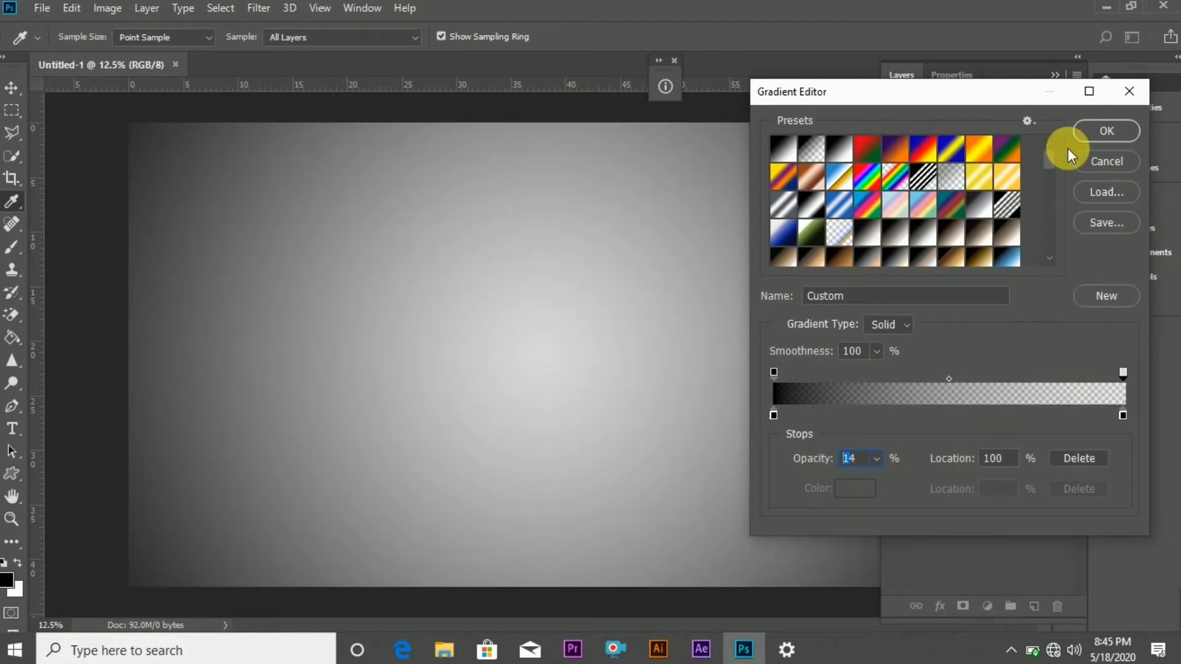
{"action": "left_click", "coordinate": [1079, 127]}
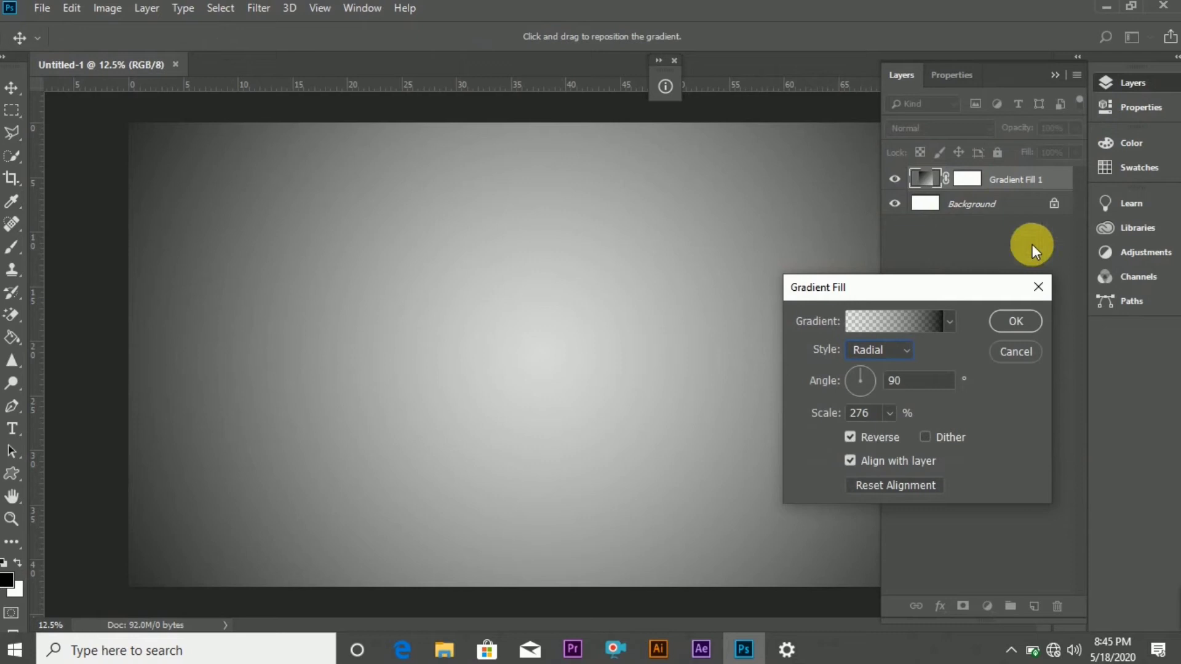
{"action": "left_click", "coordinate": [1013, 319]}
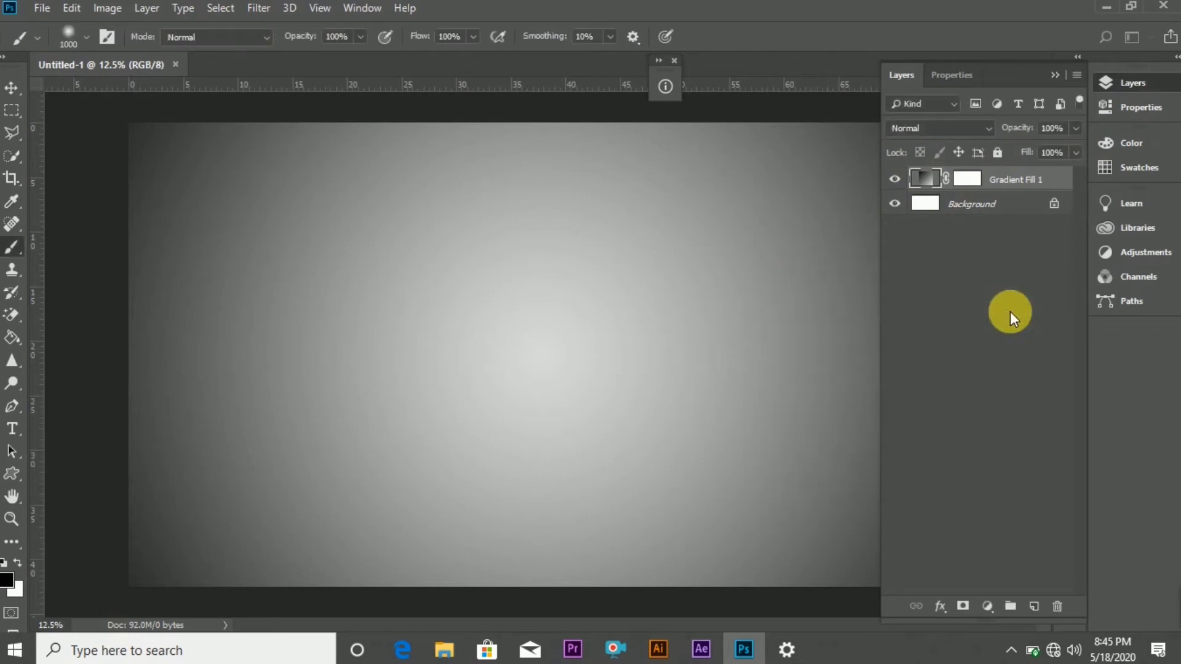
Add the text "COVID-19" near the middle of the canvas with the Type tool
{"action": "left_click", "coordinate": [12, 429]}
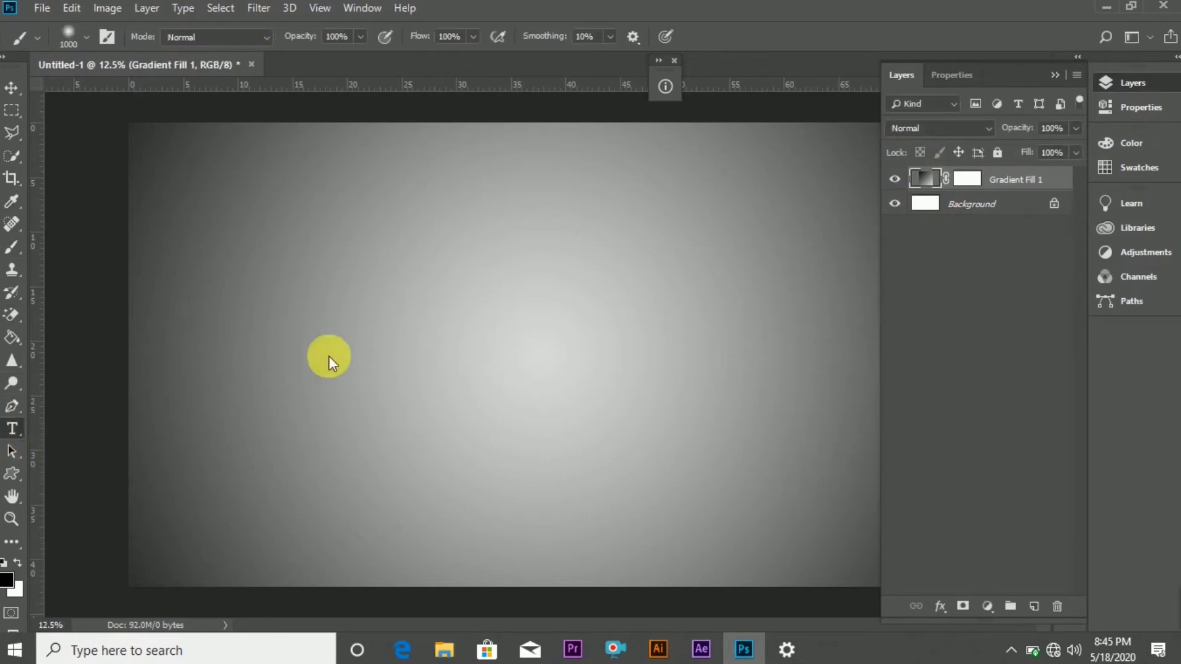
{"action": "left_click", "coordinate": [409, 341]}
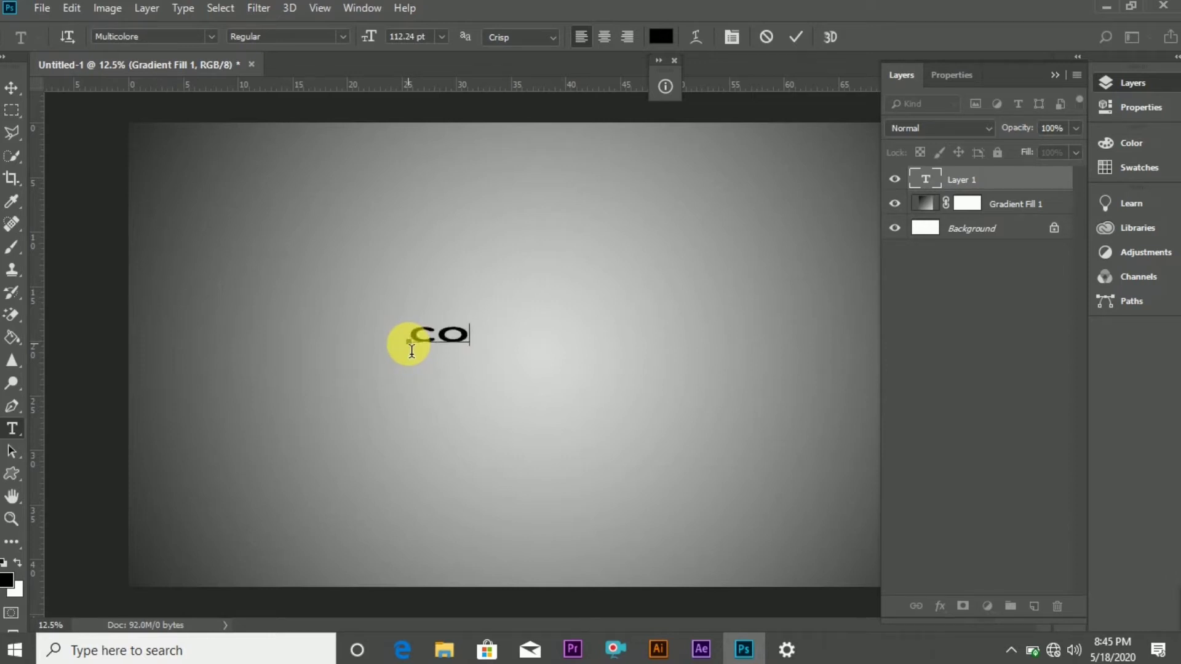
{"action": "type", "text": "COVID"}
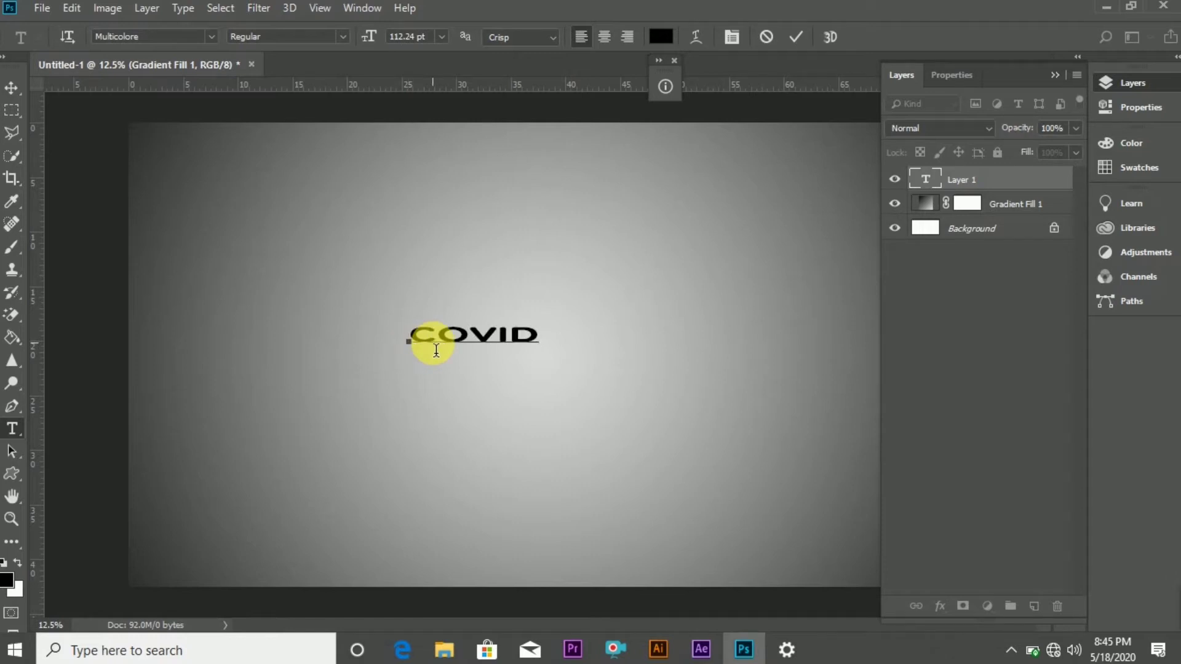
{"action": "type", "text": "-19"}
{"action": "left_click", "coordinate": [794, 36]}
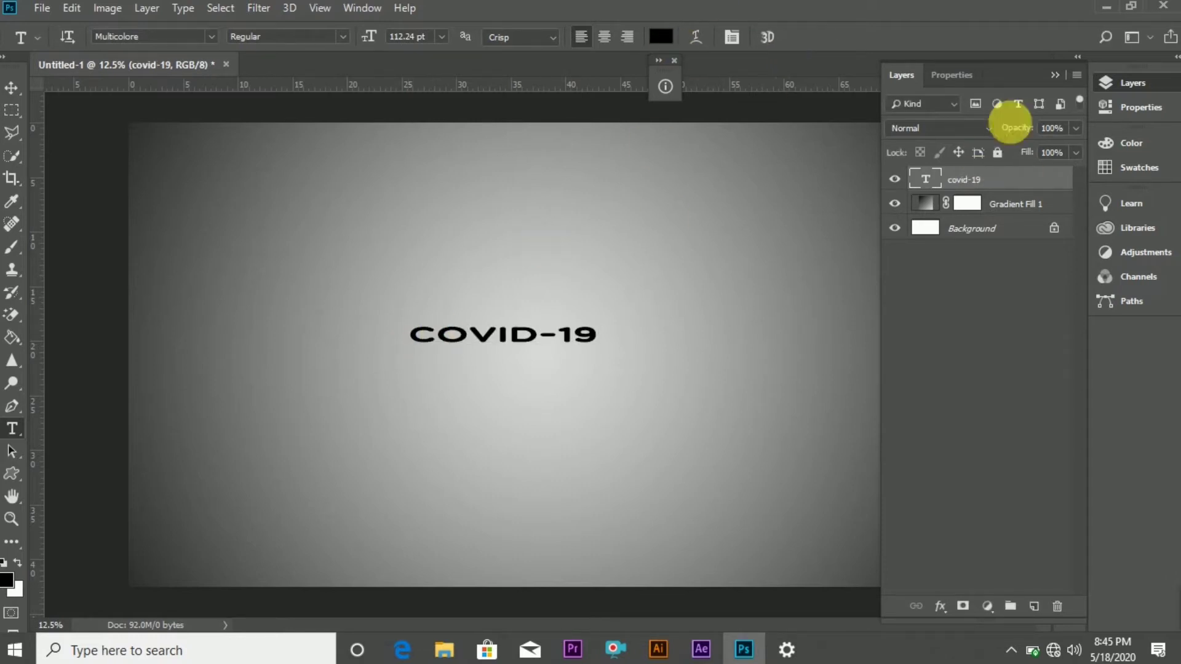
Scale the COVID-19 text to about 194% width and 344% height and centre it on the canvas
{"action": "left_click", "coordinate": [1055, 75]}
{"action": "key", "text": "ctrl+t"}
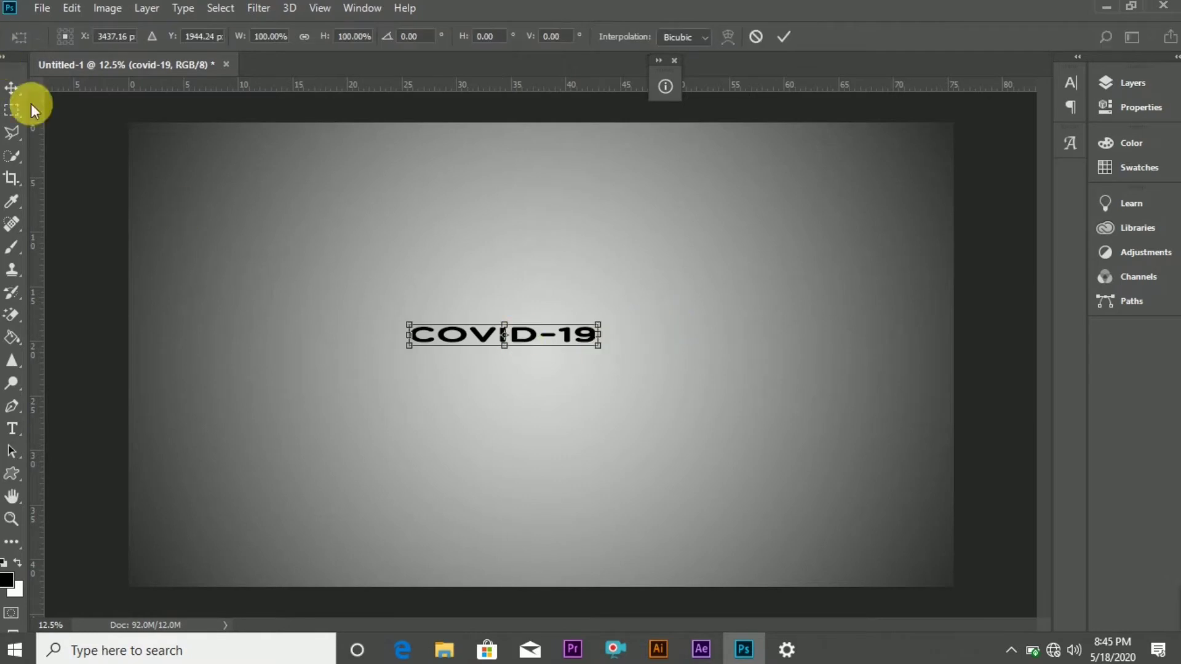
{"action": "left_click", "coordinate": [12, 88]}
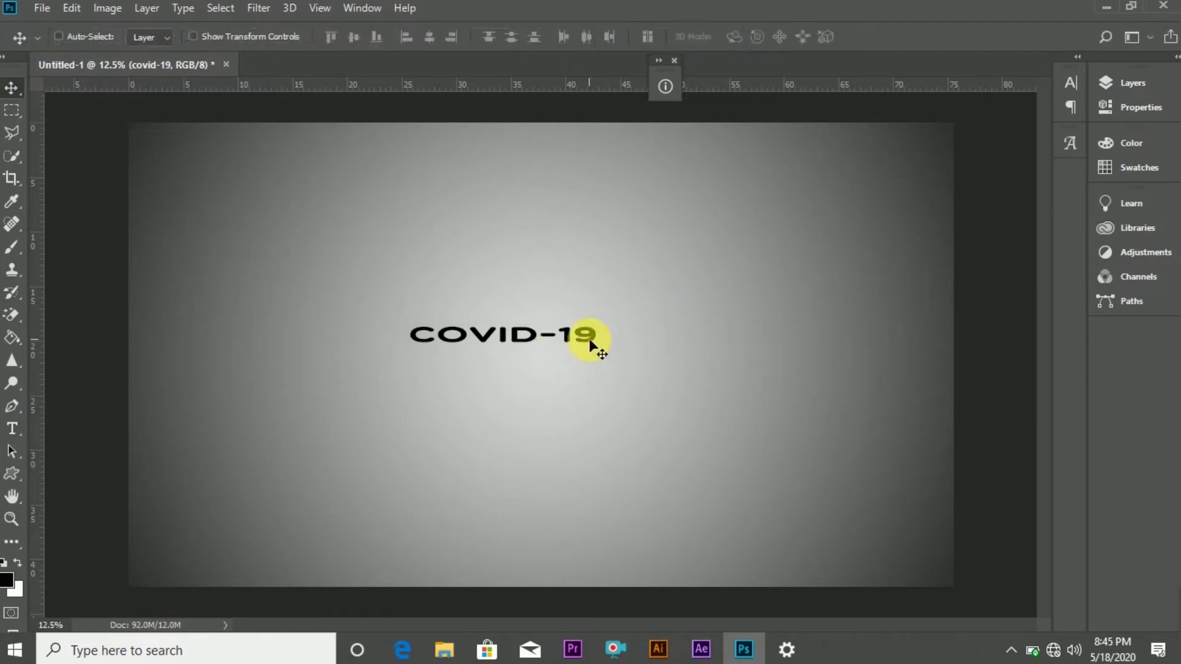
{"action": "key", "text": "ctrl+t"}
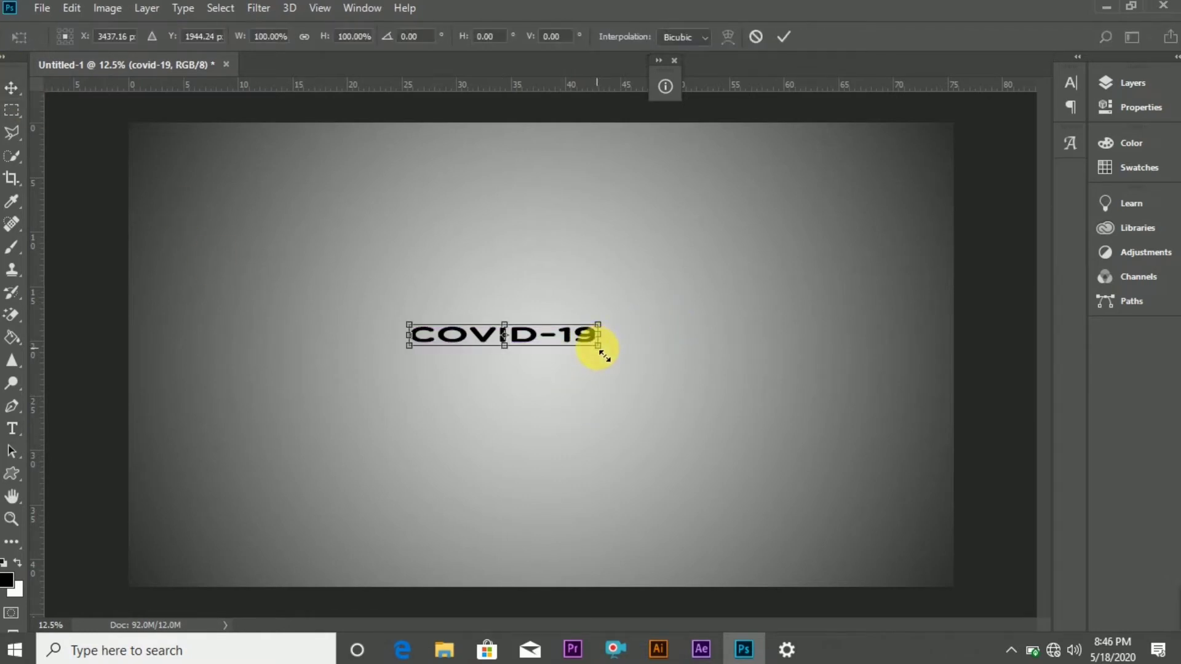
{"action": "left_click_drag", "start_coordinate": [596, 348], "coordinate": [772, 400]}
{"action": "left_click_drag", "start_coordinate": [731, 366], "coordinate": [712, 364]}
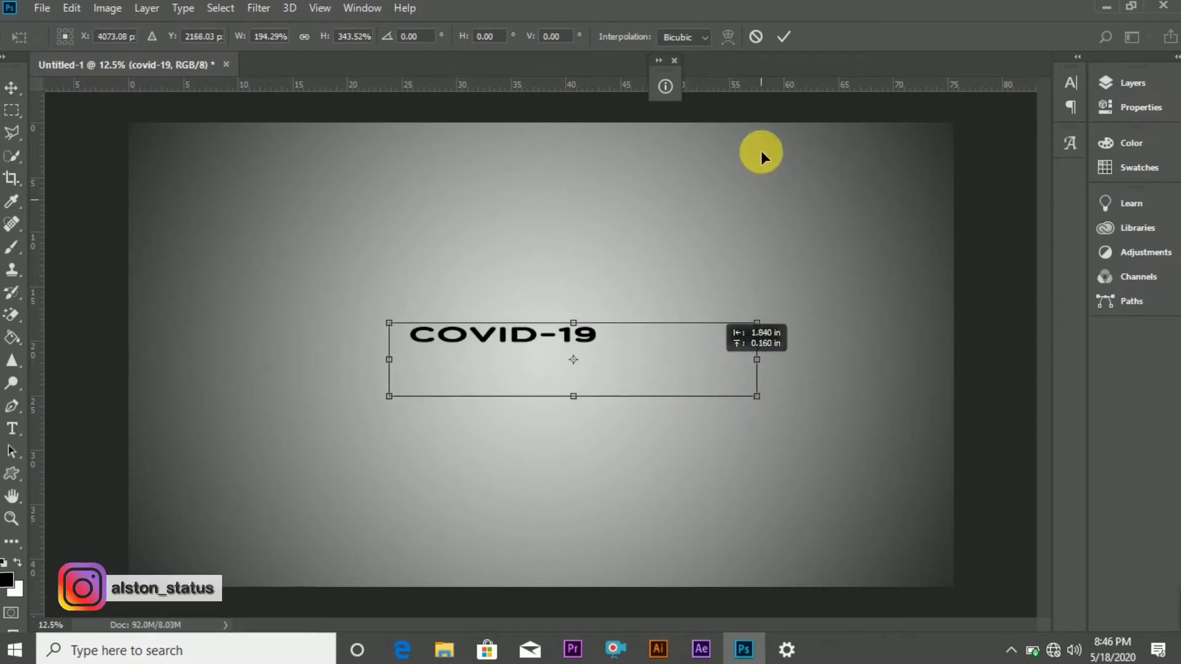
{"action": "left_click", "coordinate": [783, 36]}
{"action": "left_click_drag", "start_coordinate": [598, 355], "coordinate": [586, 366]}
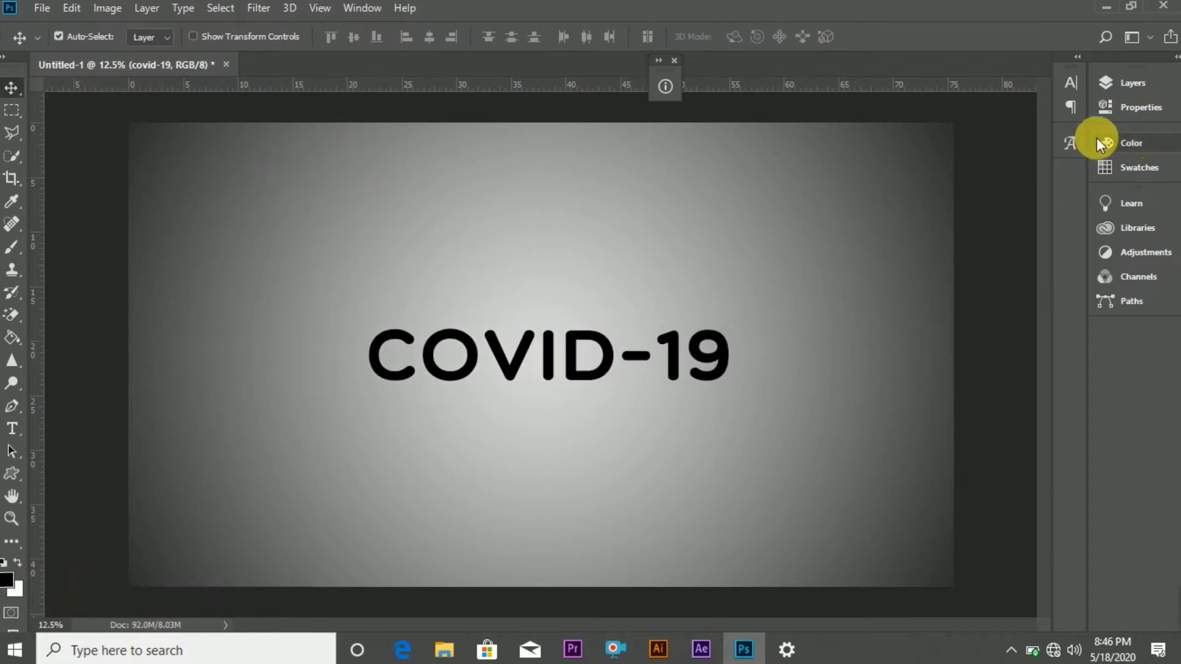
Add a Color Overlay with the grey #bababa to the COVID-19 text layer
{"action": "key", "text": "F7"}
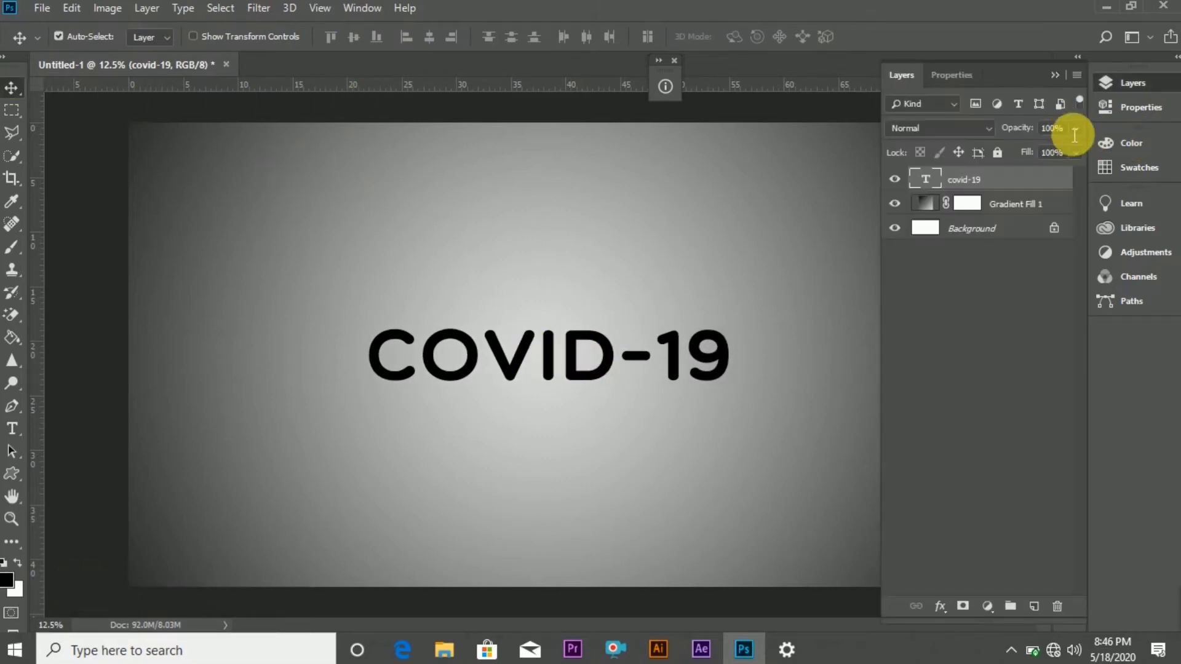
{"action": "double_click", "coordinate": [1060, 183]}
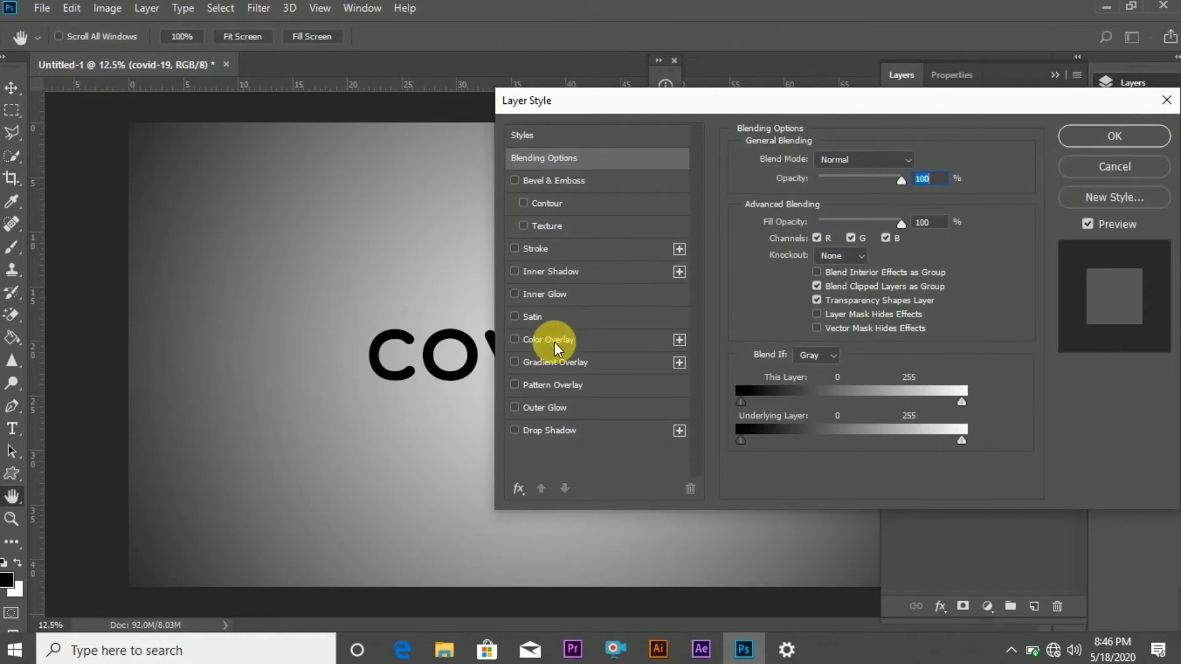
{"action": "left_click", "coordinate": [555, 342]}
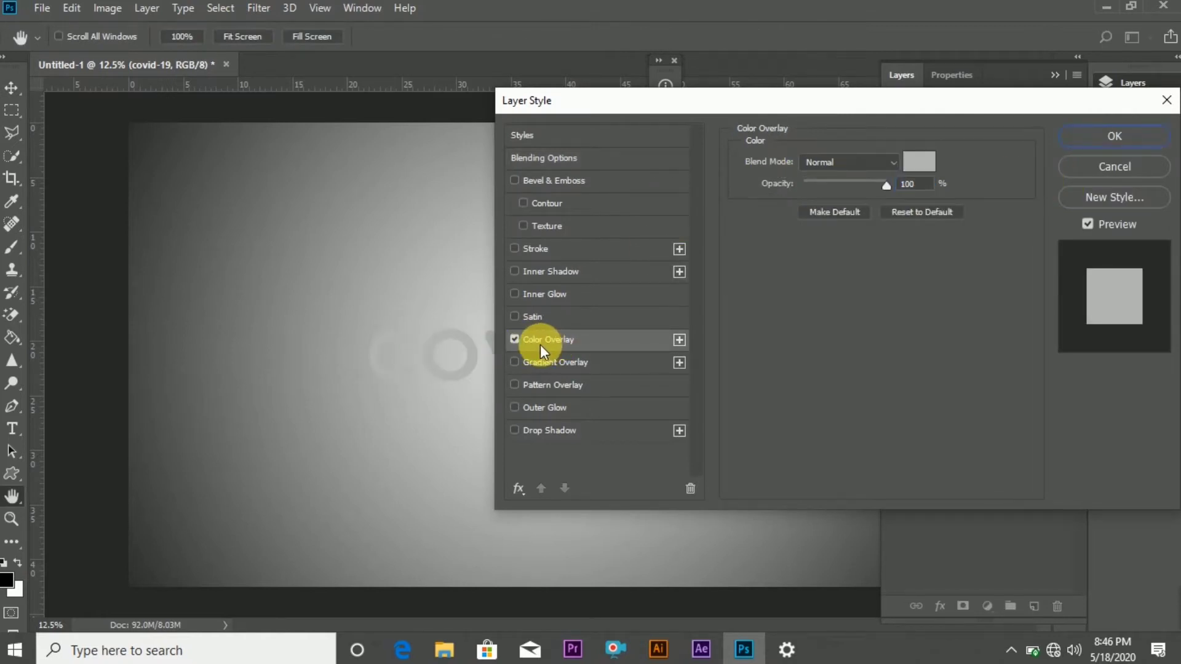
{"action": "left_click", "coordinate": [921, 162]}
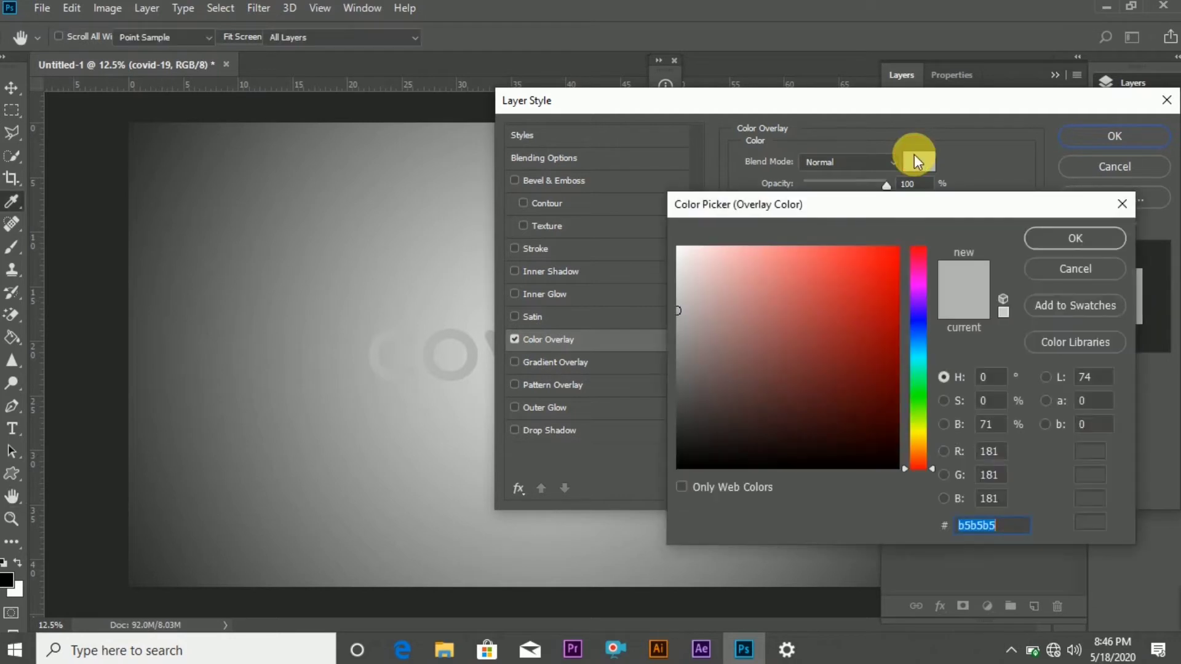
{"action": "left_click", "coordinate": [679, 318]}
{"action": "left_click", "coordinate": [679, 314]}
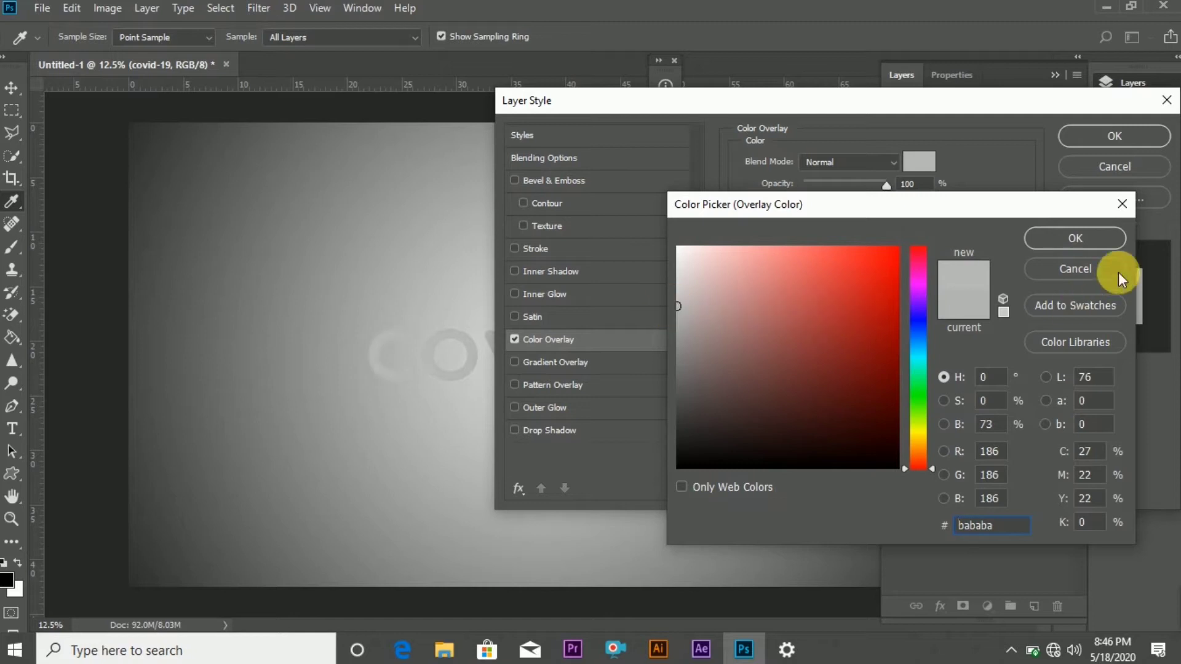
{"action": "left_click", "coordinate": [1082, 237]}
Add a Bevel & Emboss effect to the text with Inner Bevel style, size 40 px and soften 5 px
{"action": "left_click", "coordinate": [581, 180]}
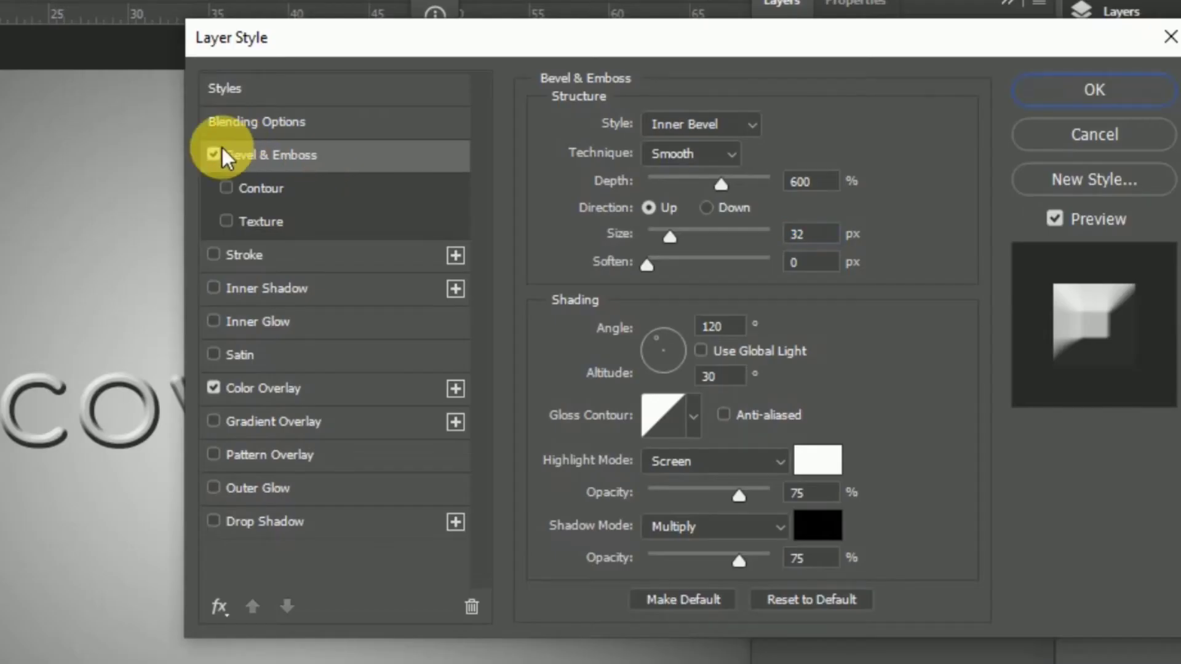
{"action": "left_click", "coordinate": [723, 125]}
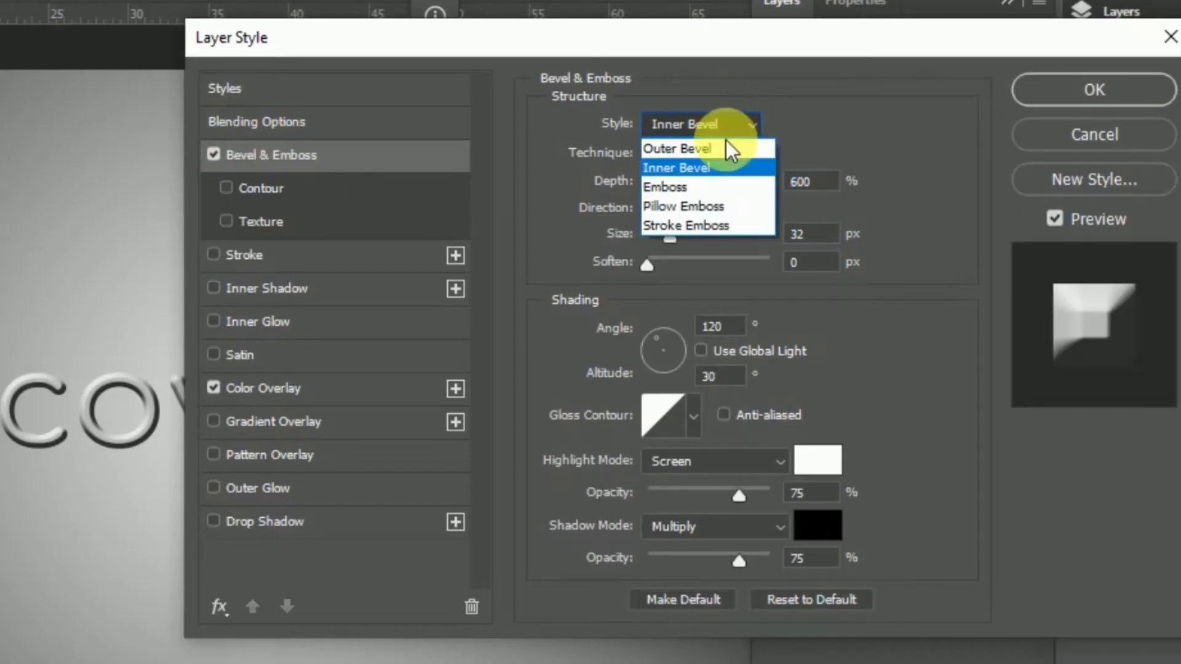
{"action": "left_click", "coordinate": [706, 170]}
{"action": "left_click", "coordinate": [827, 184]}
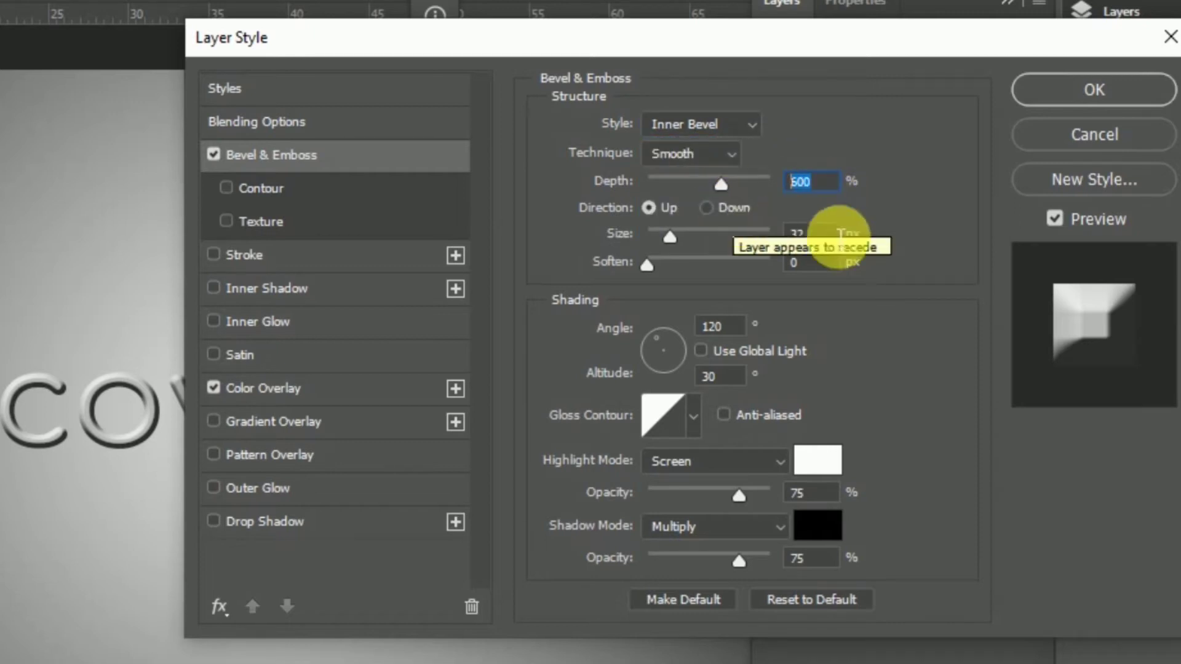
{"action": "left_click", "coordinate": [795, 235]}
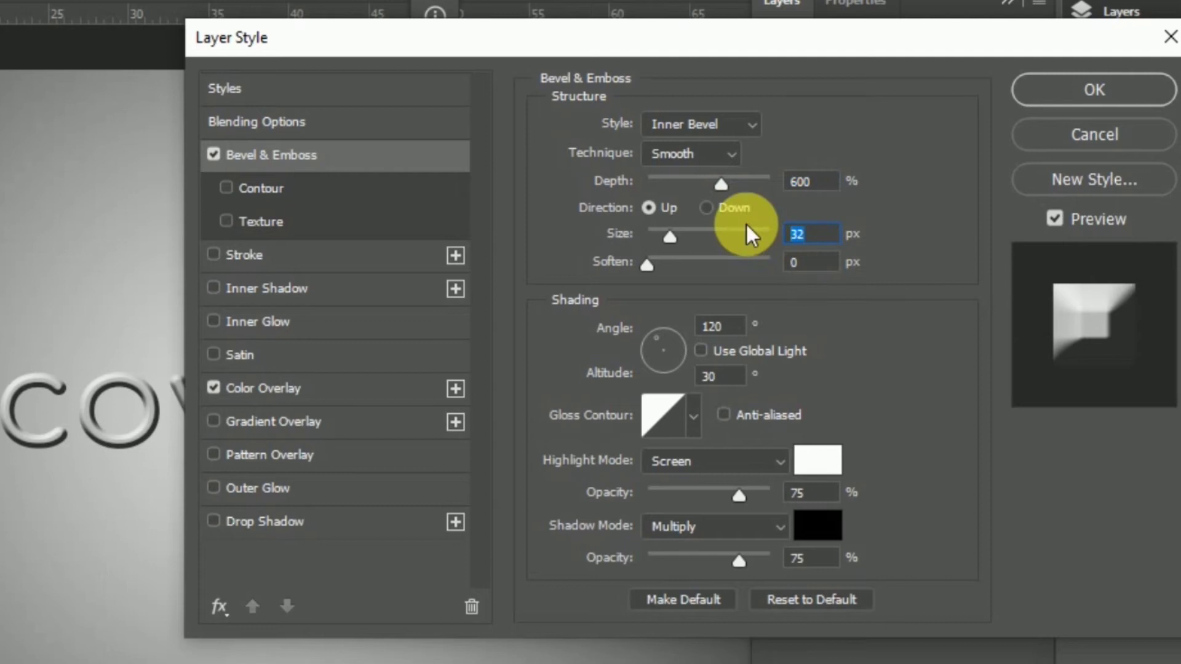
{"action": "type", "text": "40"}
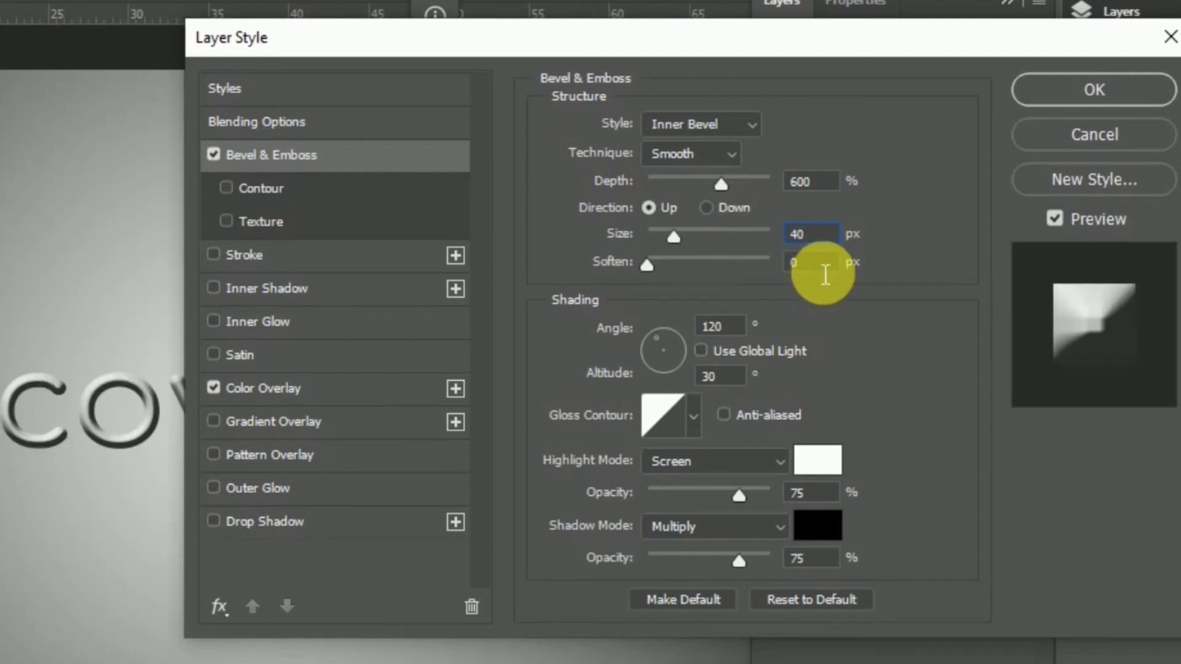
{"action": "left_click", "coordinate": [824, 274]}
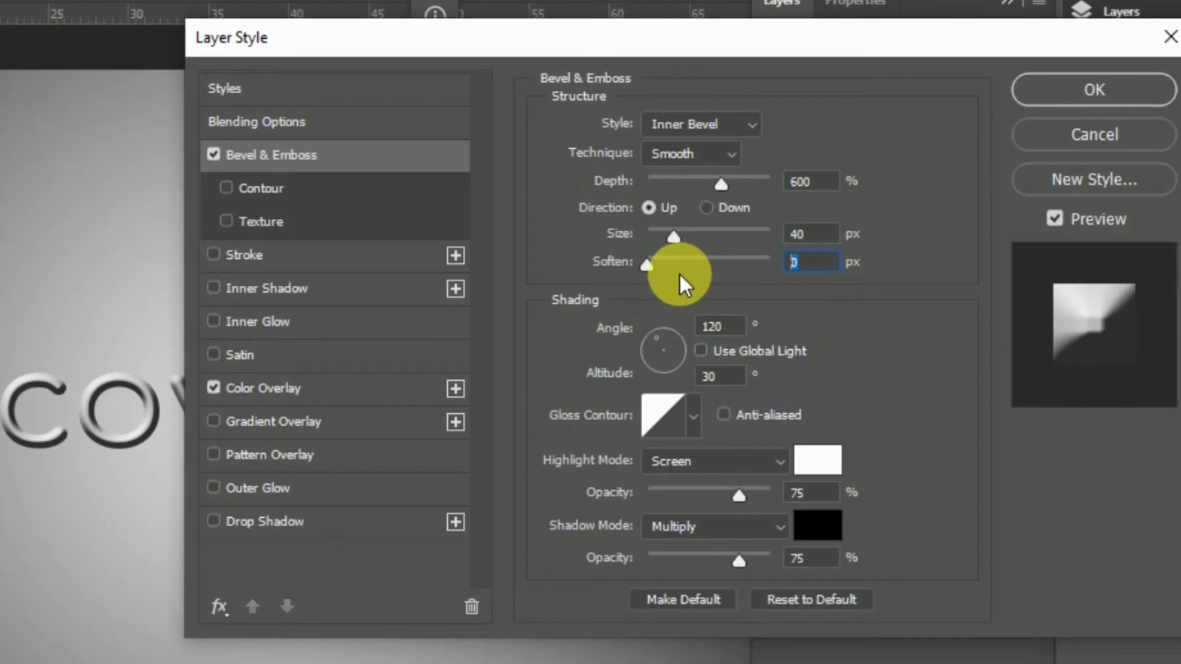
{"action": "type", "text": "5"}
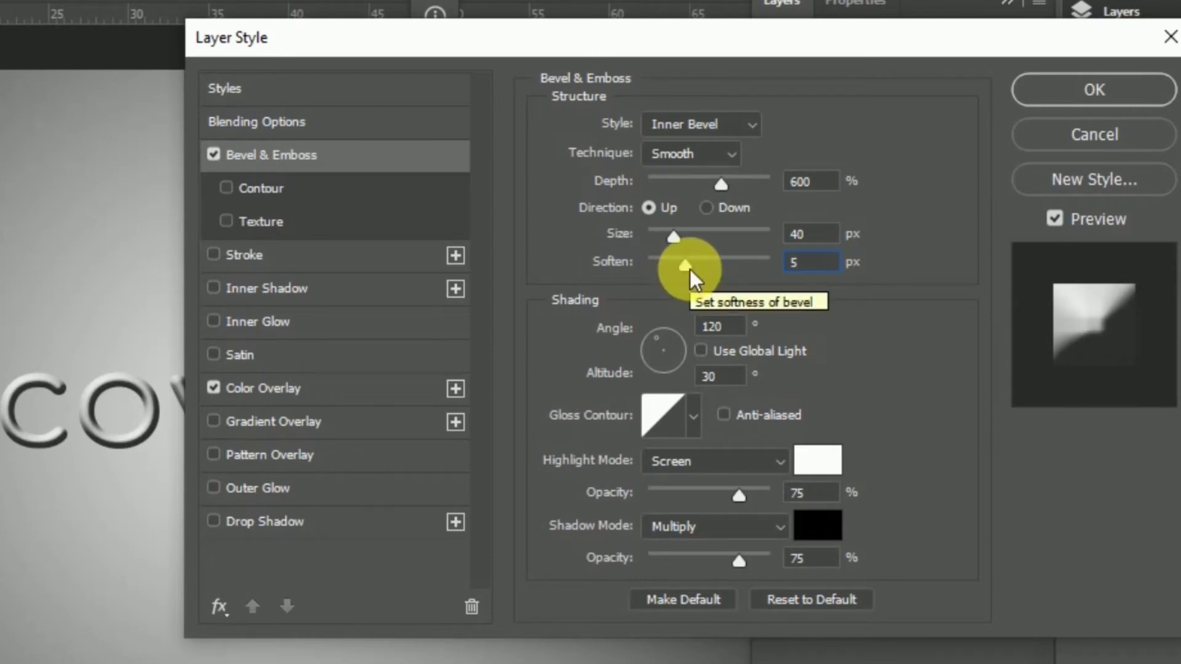
Set the bevel's shading angle to 120° with Use Global Light off and apply the layer style
{"action": "left_click", "coordinate": [704, 353]}
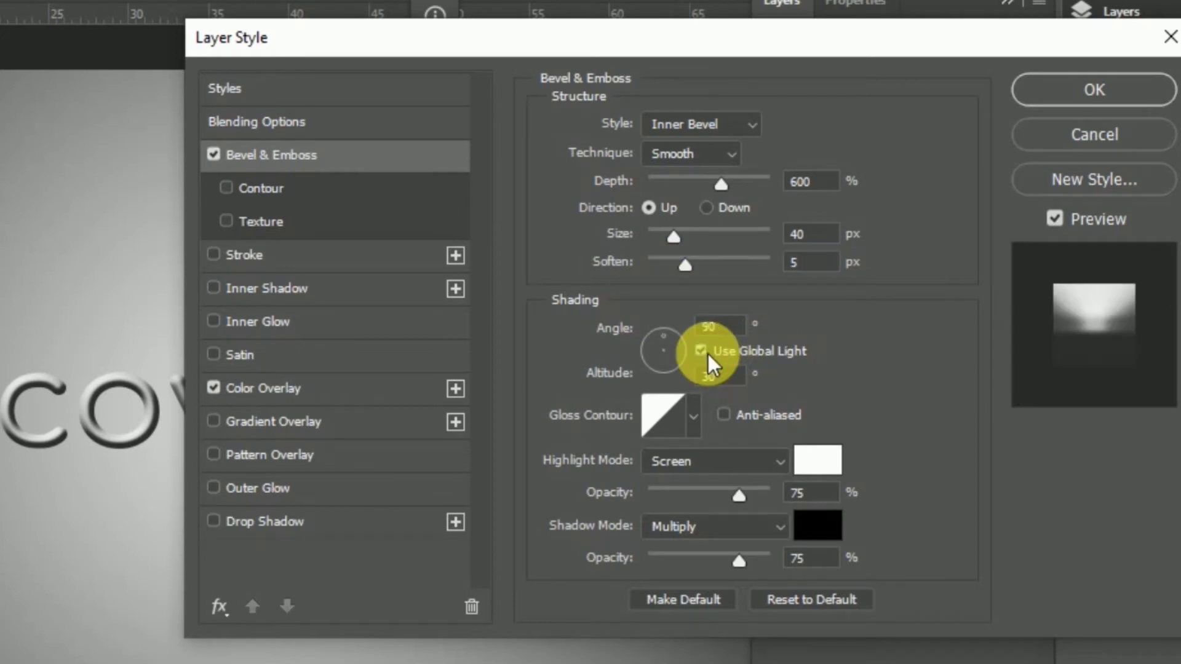
{"action": "double_click", "coordinate": [716, 326]}
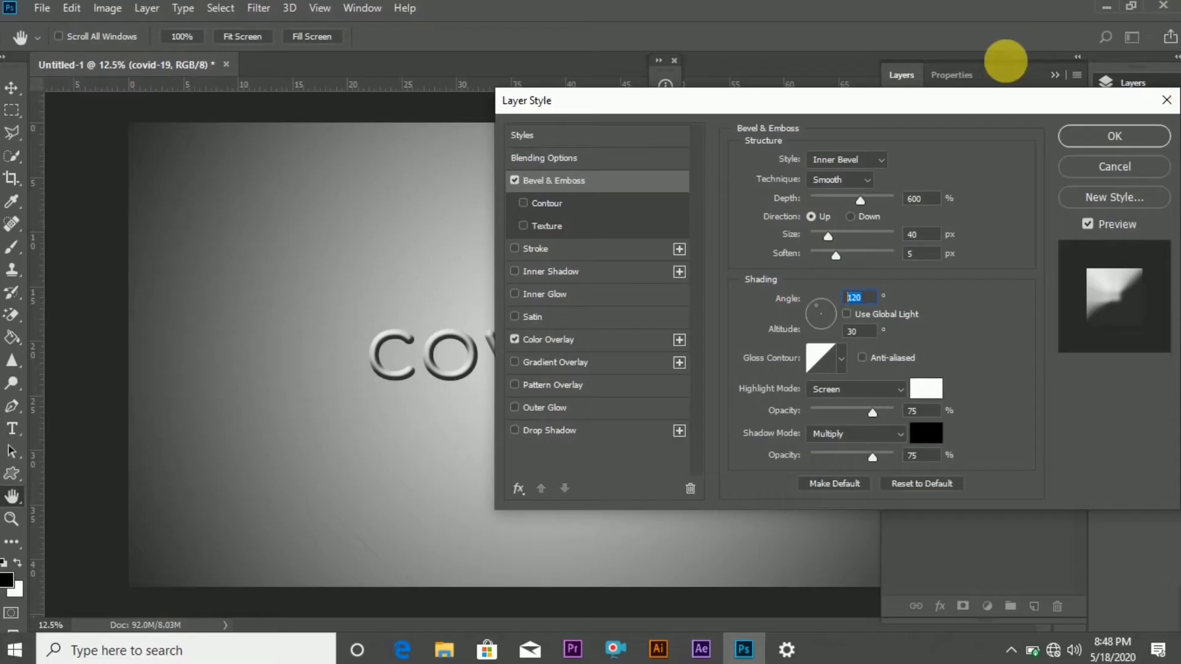
{"action": "left_click", "coordinate": [1062, 88]}
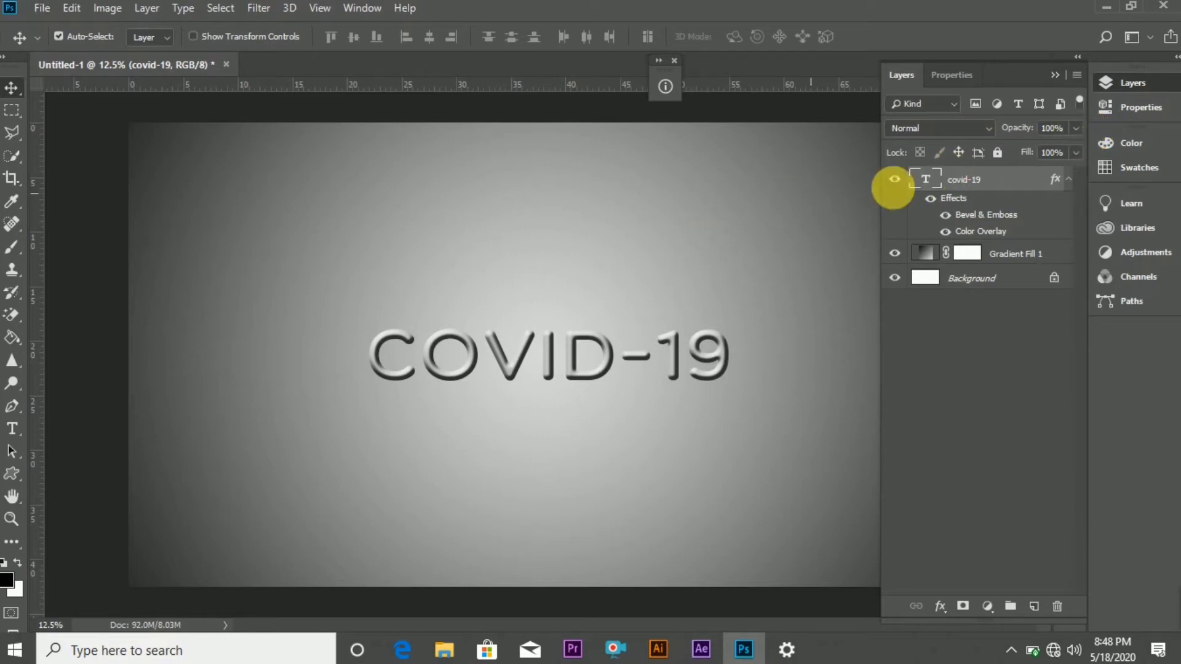
Convert the COVID-19 text layer to a smart object
{"action": "right_click", "coordinate": [1024, 181]}
{"action": "left_click", "coordinate": [921, 188]}
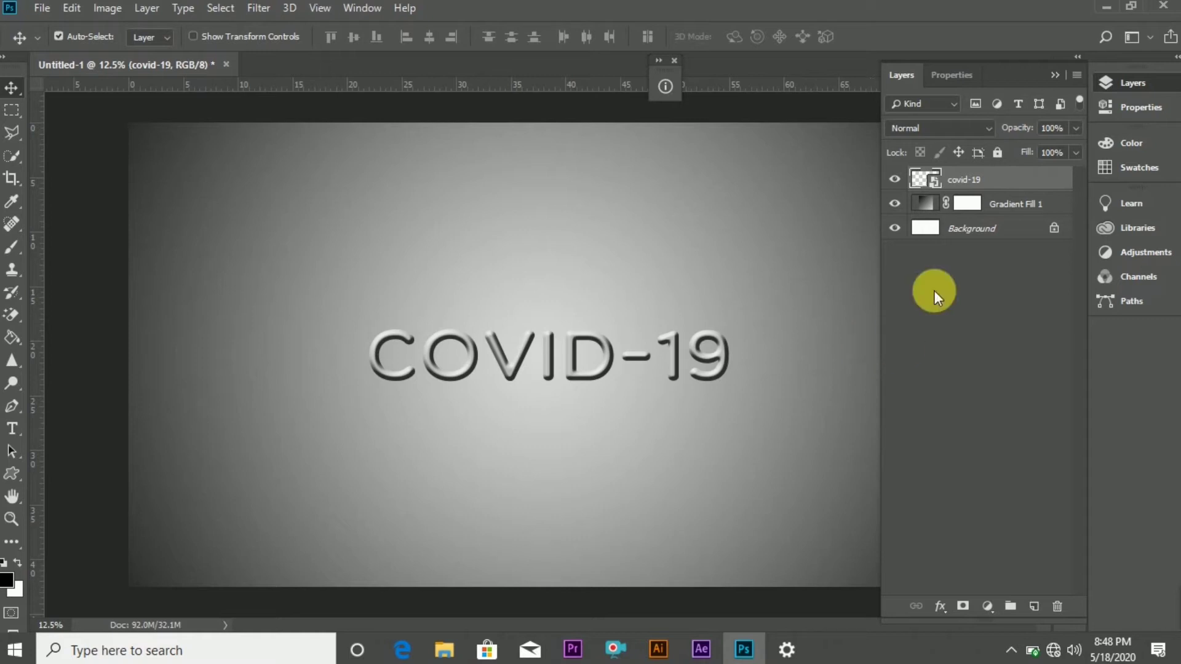
Add a Bevel & Emboss effect to the COVID-19 smart object with Outer Bevel style and depth 100%
{"action": "double_click", "coordinate": [1062, 193]}
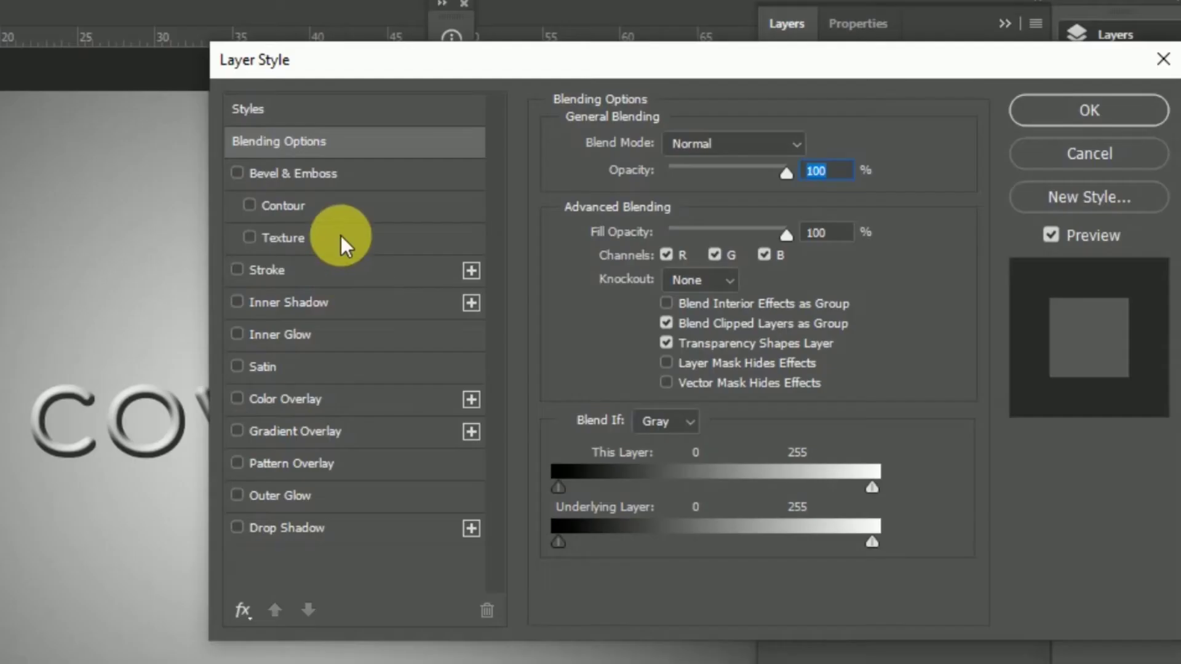
{"action": "left_click", "coordinate": [588, 180]}
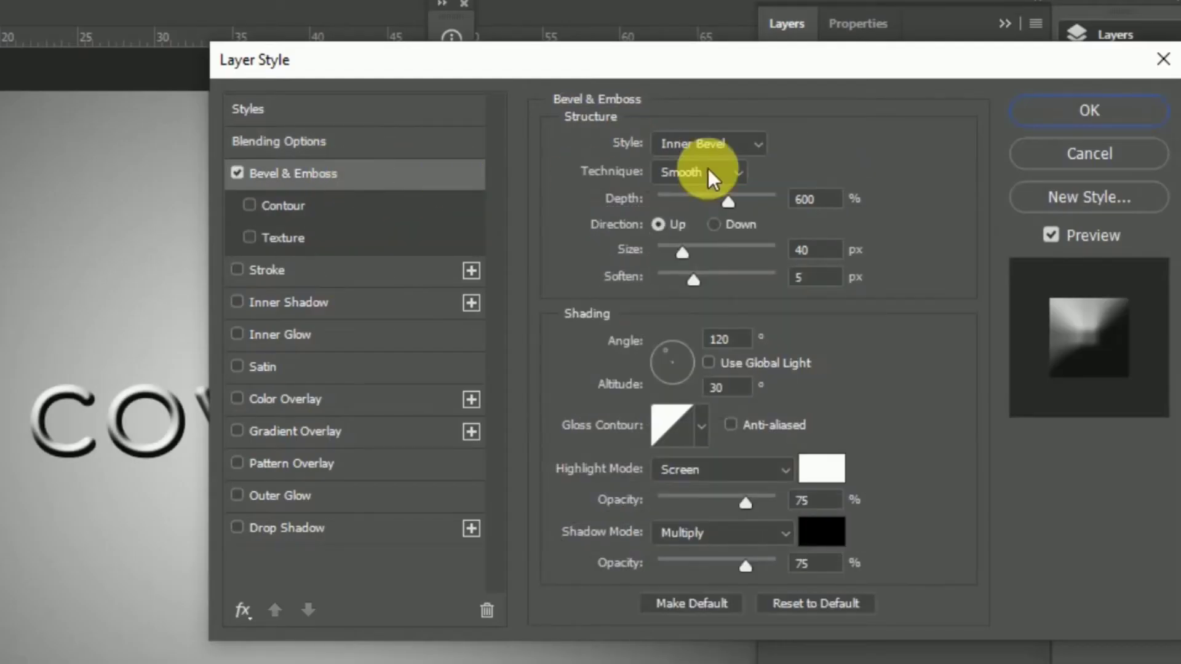
{"action": "left_click", "coordinate": [713, 144]}
{"action": "left_click", "coordinate": [715, 169]}
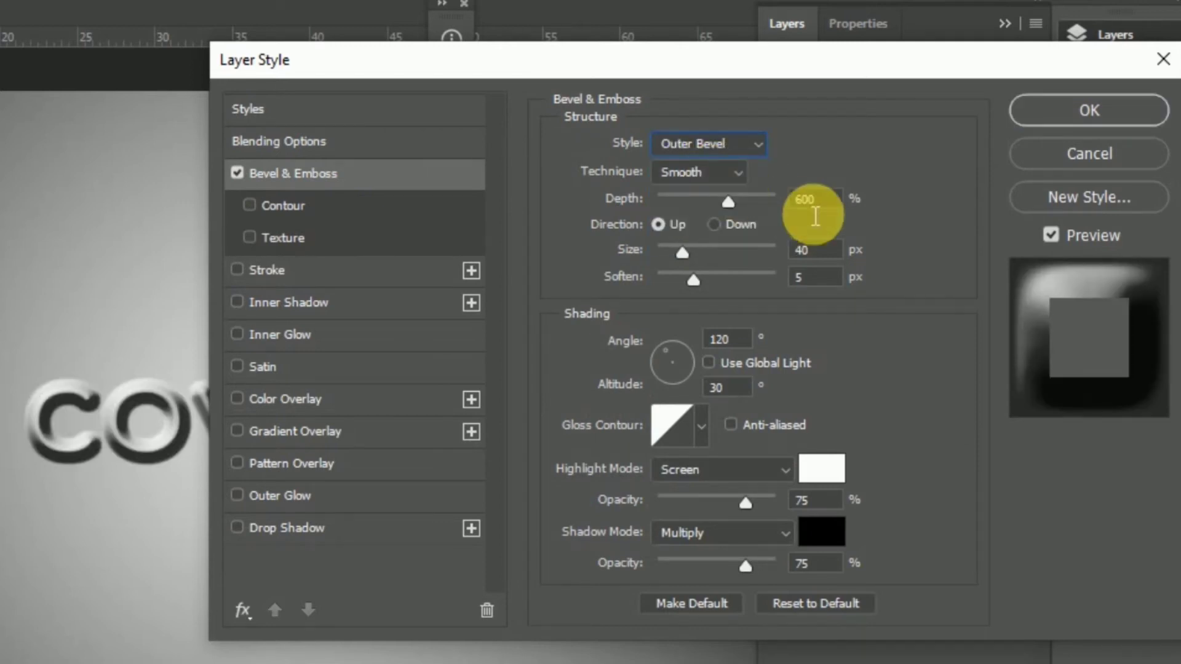
{"action": "left_click", "coordinate": [730, 199]}
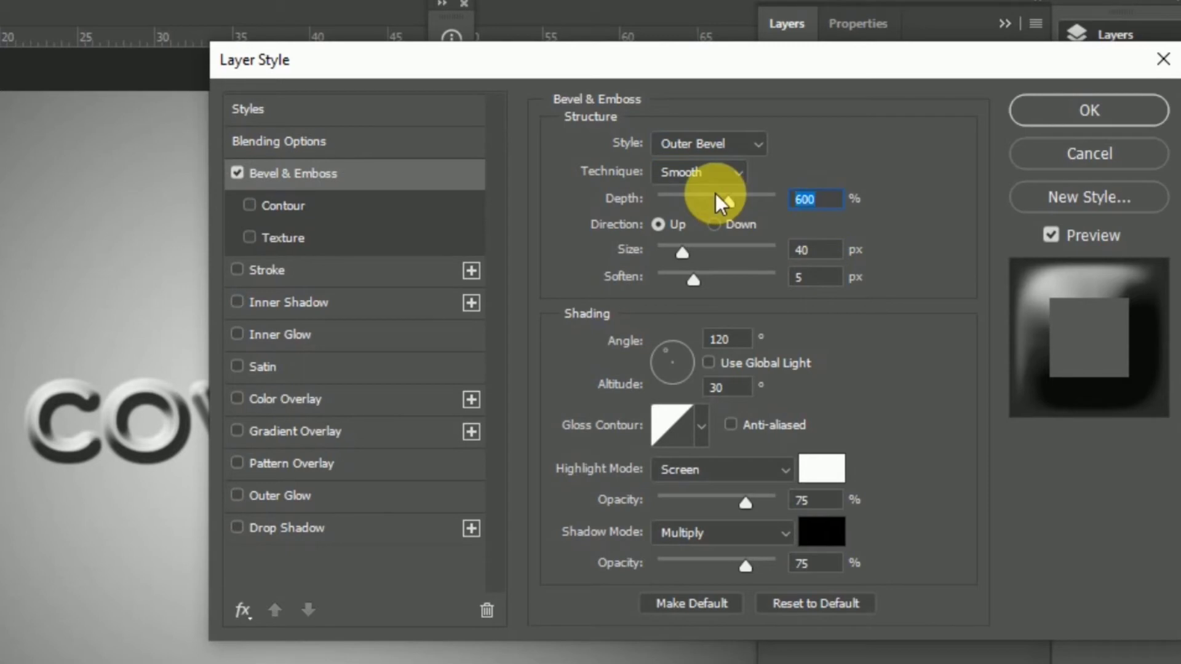
{"action": "type", "text": "100"}
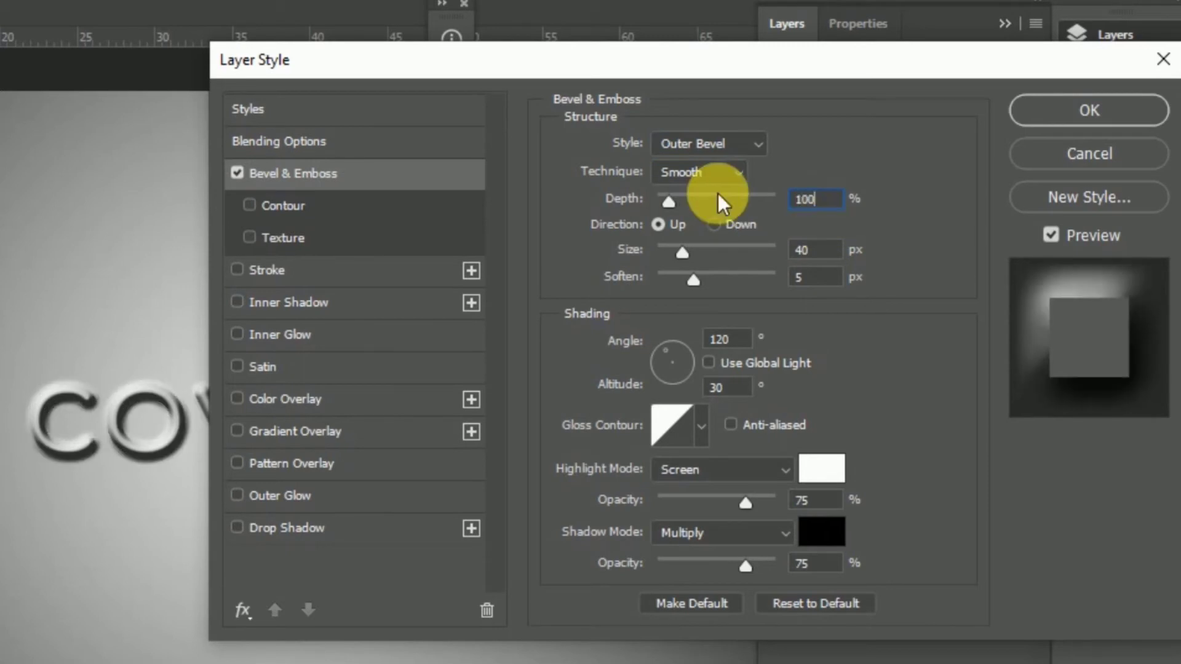
Set the outer bevel's soften to 0 px and its gloss contour to Ring - Double
{"action": "left_click_drag", "start_coordinate": [693, 280], "coordinate": [500, 283]}
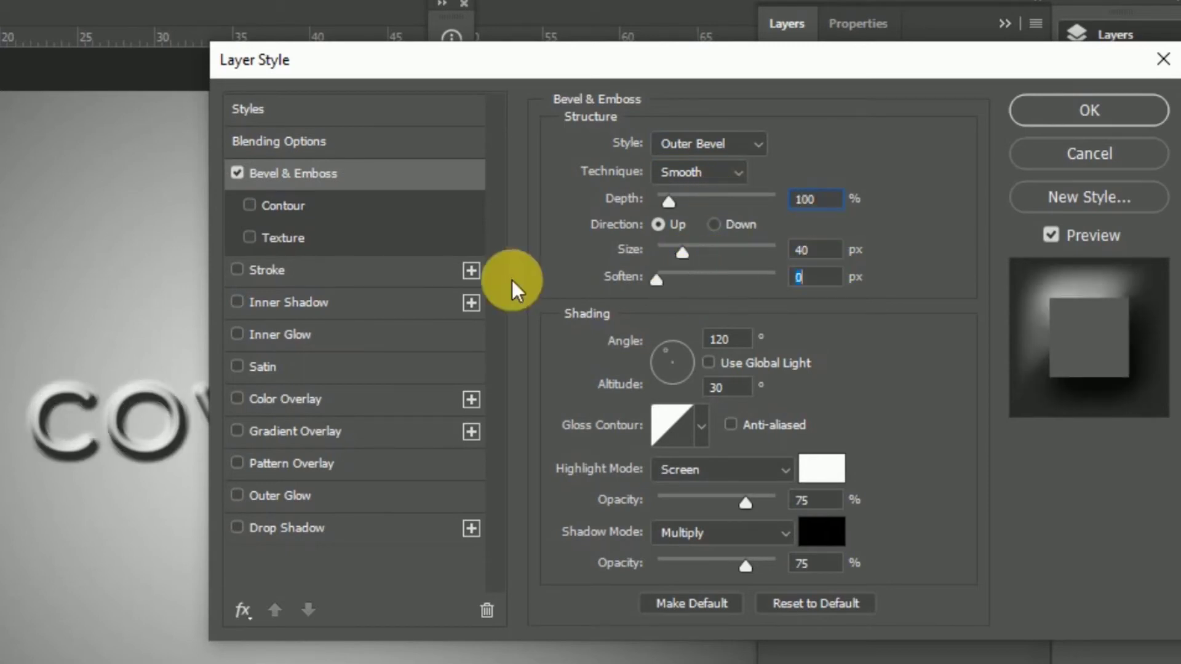
{"action": "left_click", "coordinate": [701, 425]}
{"action": "scroll", "coordinate": [712, 527], "scroll_direction": "down", "scroll_amount": 3}
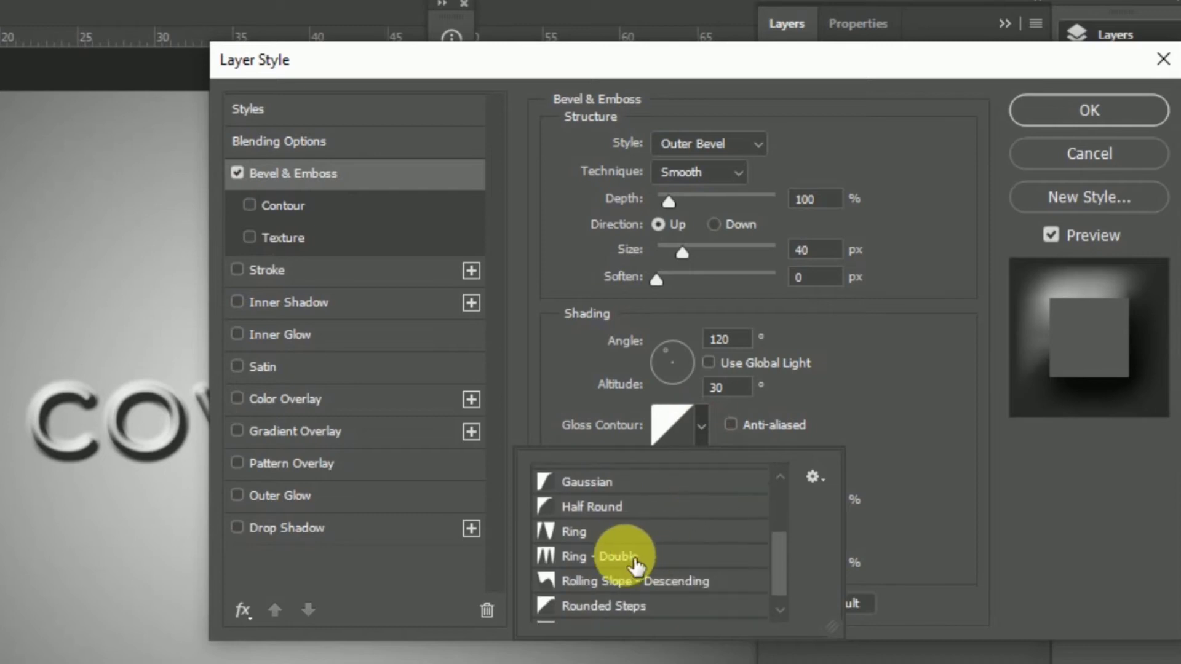
{"action": "left_click", "coordinate": [633, 560]}
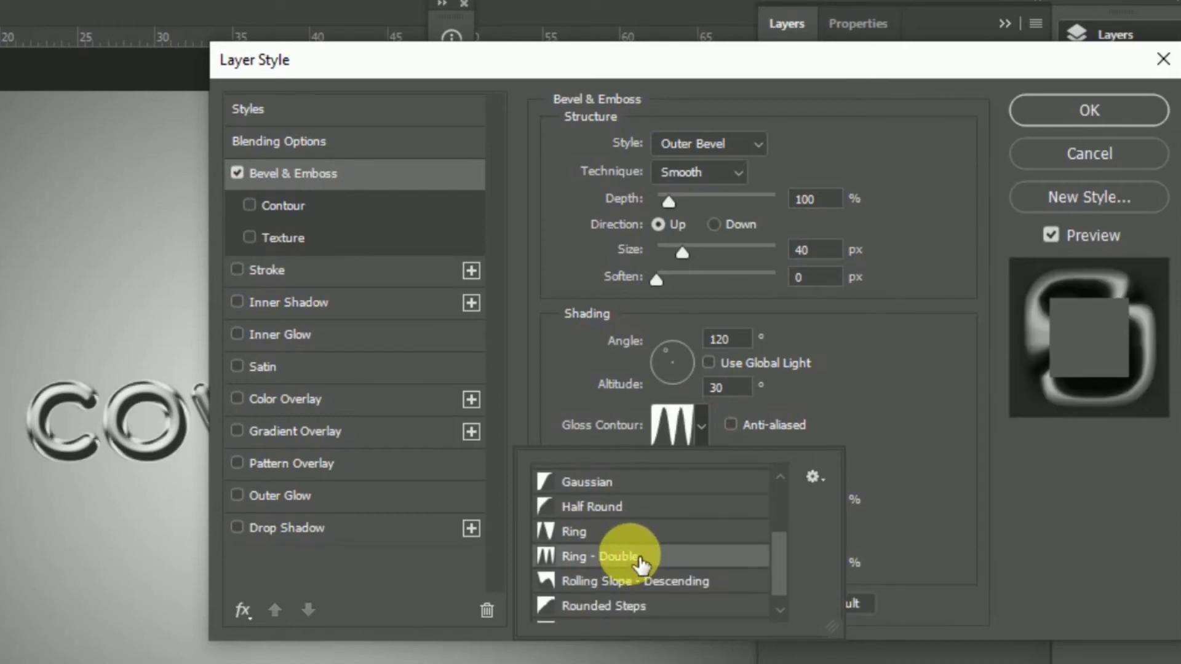
{"action": "left_click", "coordinate": [696, 430]}
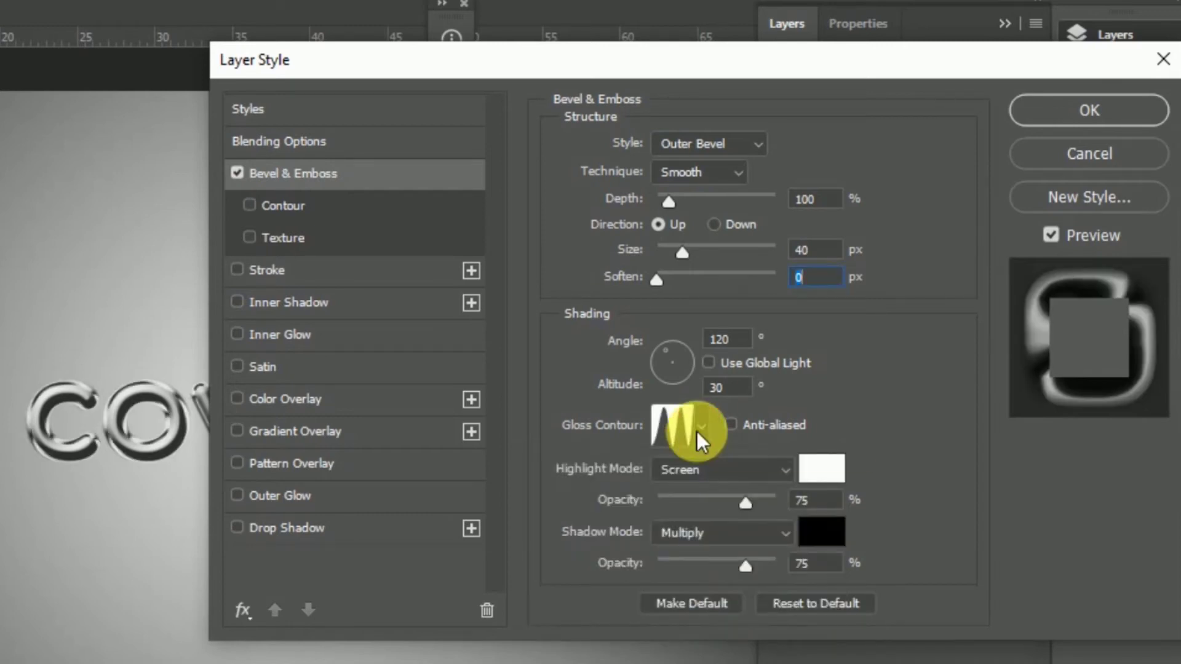
{"action": "left_click", "coordinate": [701, 430]}
{"action": "left_click", "coordinate": [813, 477]}
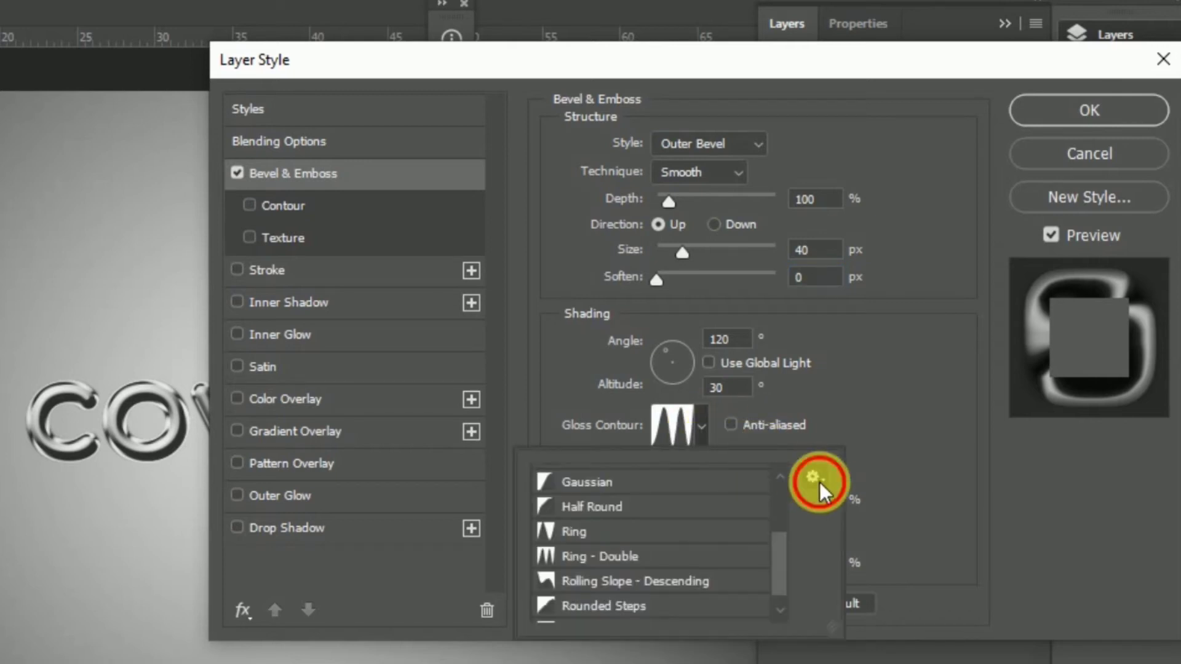
{"action": "left_click", "coordinate": [760, 456]}
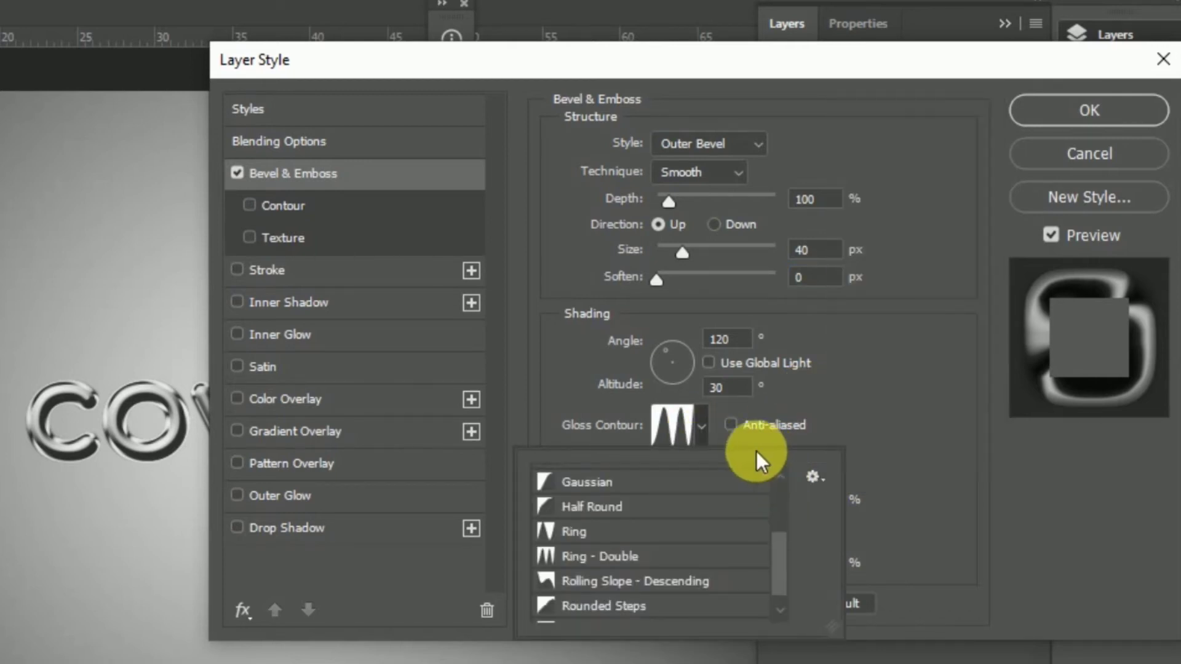
{"action": "left_click", "coordinate": [699, 433]}
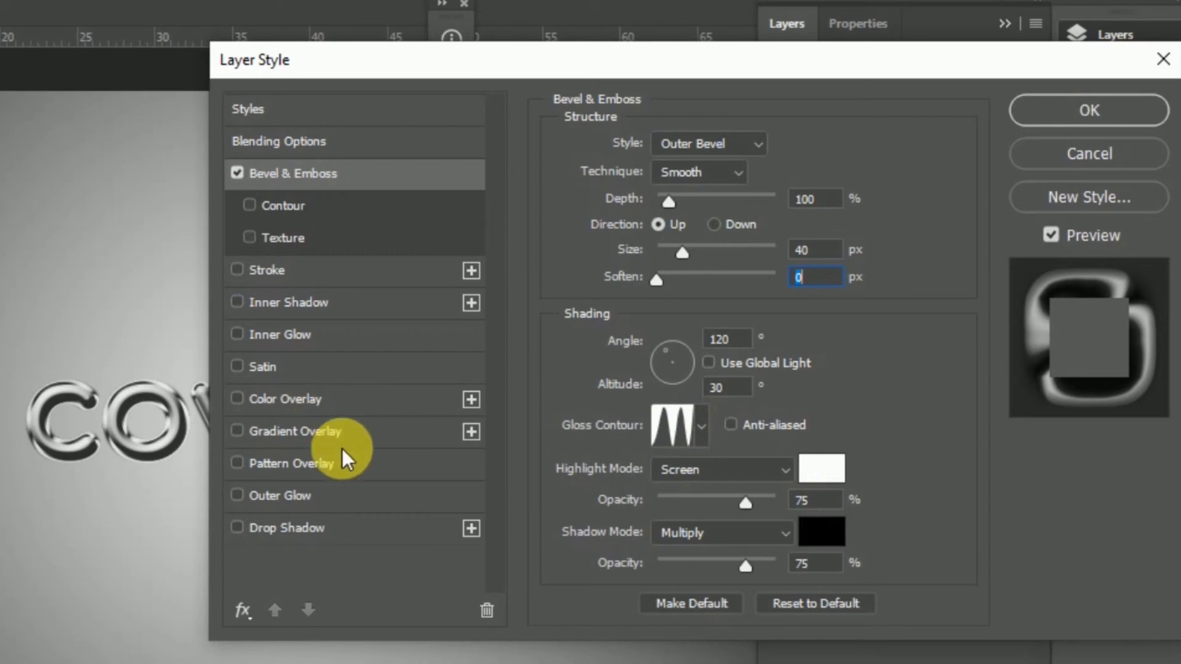
Enable the Inner Glow and Gradient Overlay effects, and load the Black, White preset as the overlay gradient
{"action": "left_click", "coordinate": [316, 333]}
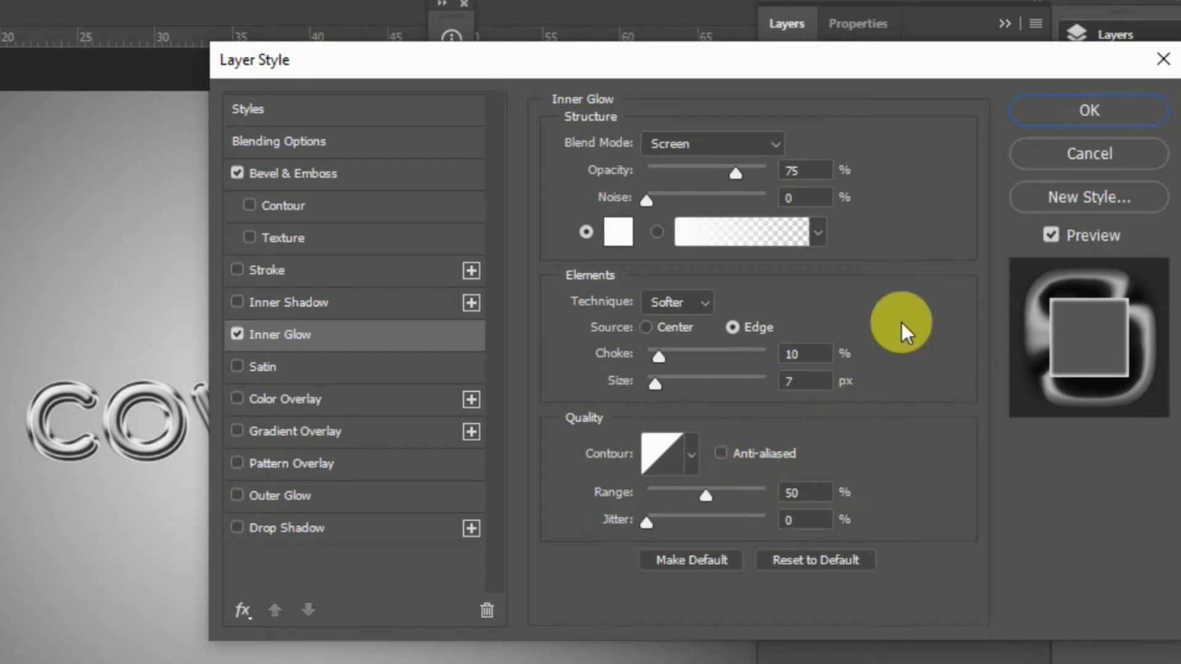
{"action": "left_click", "coordinate": [345, 431]}
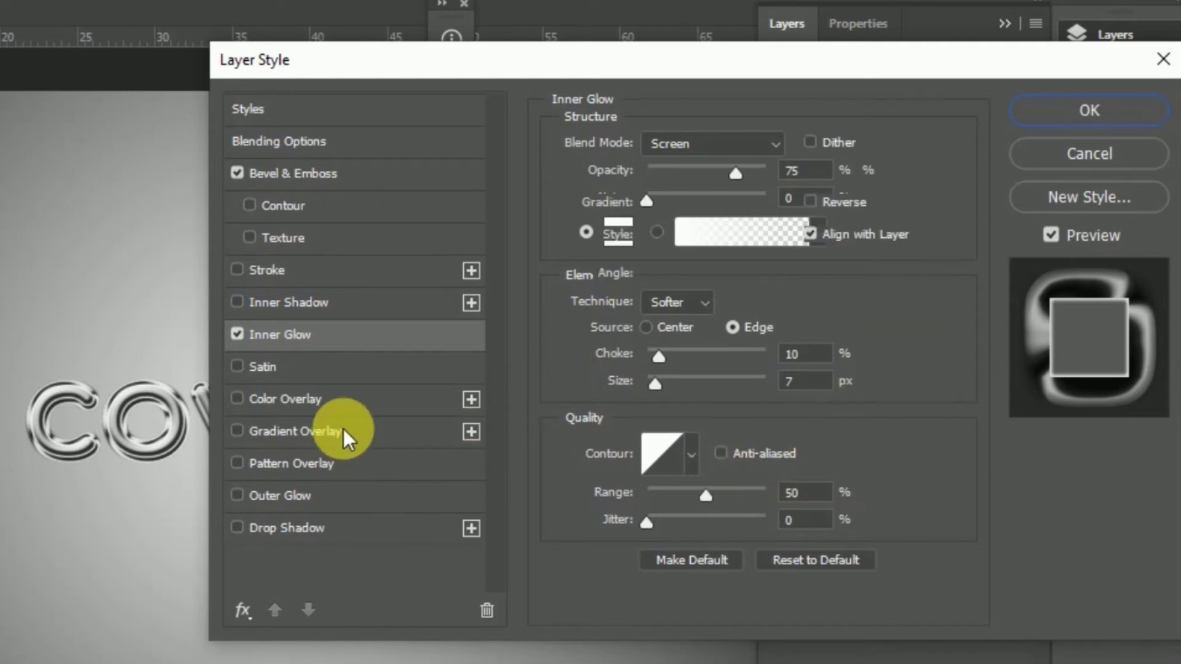
{"action": "left_click", "coordinate": [719, 206]}
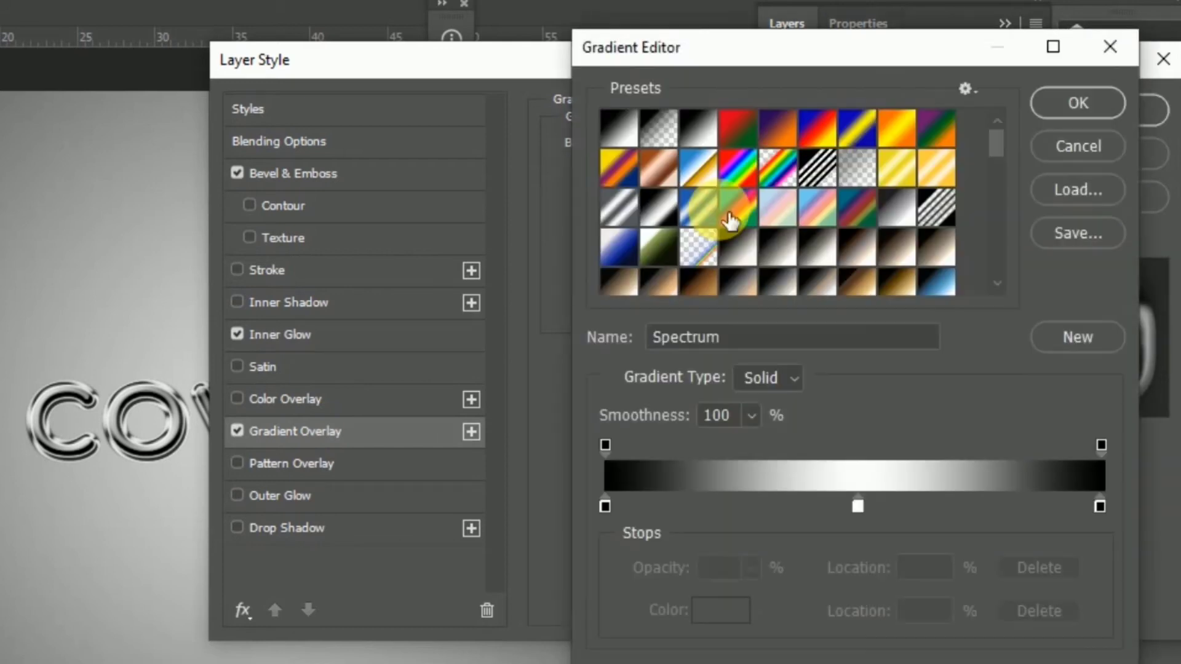
{"action": "left_click", "coordinate": [720, 209]}
{"action": "left_click", "coordinate": [698, 128]}
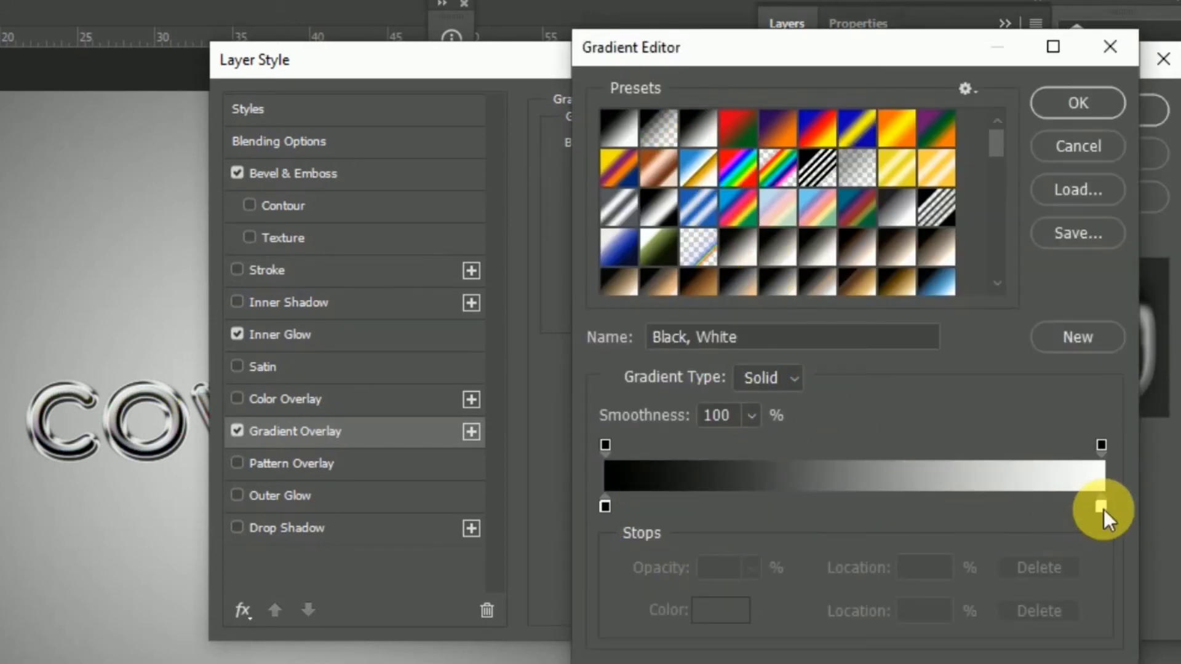
Make the overlay gradient black-white-black with the white stop at 54% and the end stop #000000, and set its scale to 100%
{"action": "left_click_drag", "start_coordinate": [1102, 508], "coordinate": [877, 500]}
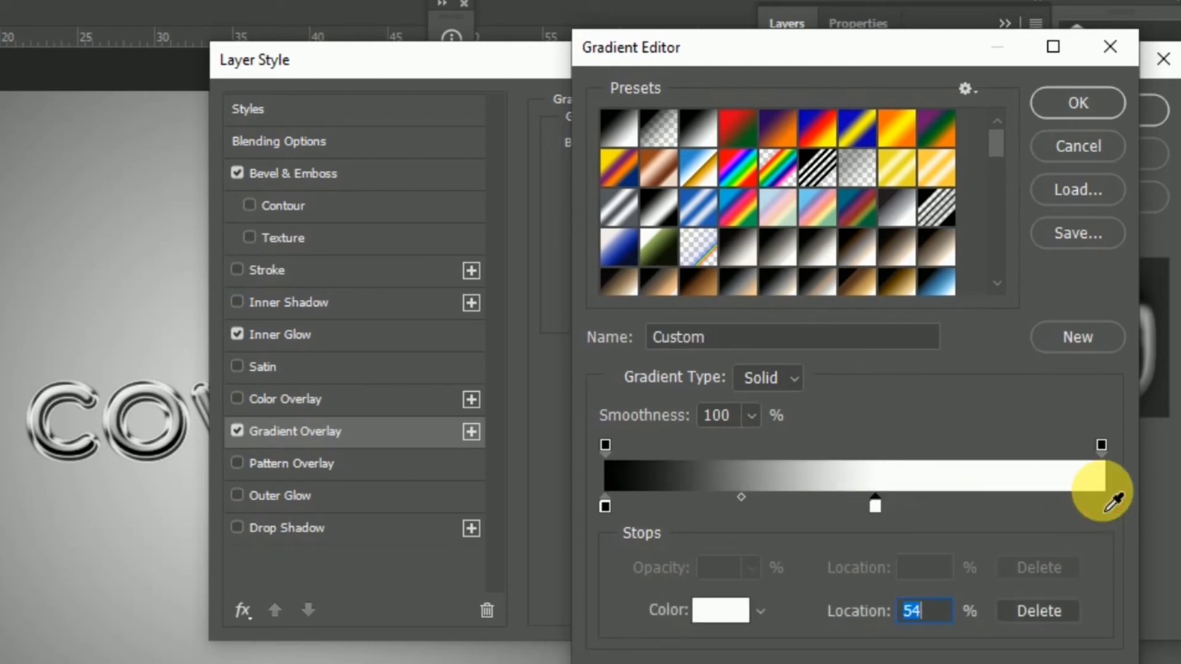
{"action": "left_click", "coordinate": [1096, 504]}
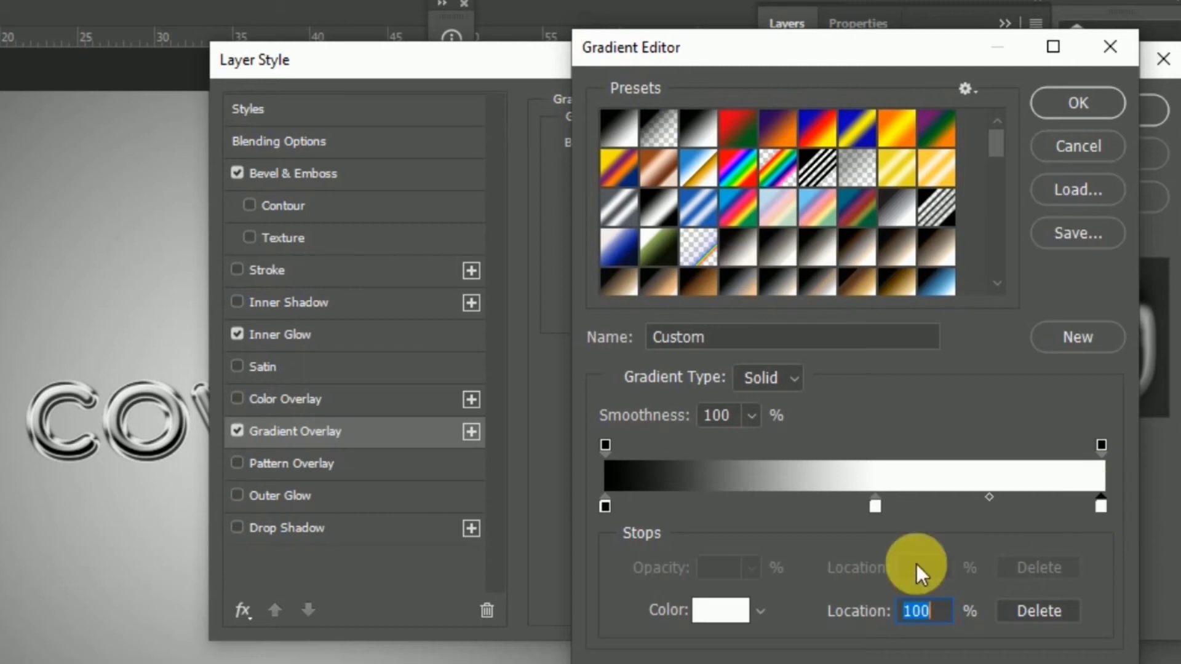
{"action": "left_click", "coordinate": [719, 610]}
{"action": "left_click_drag", "start_coordinate": [550, 557], "coordinate": [400, 619]}
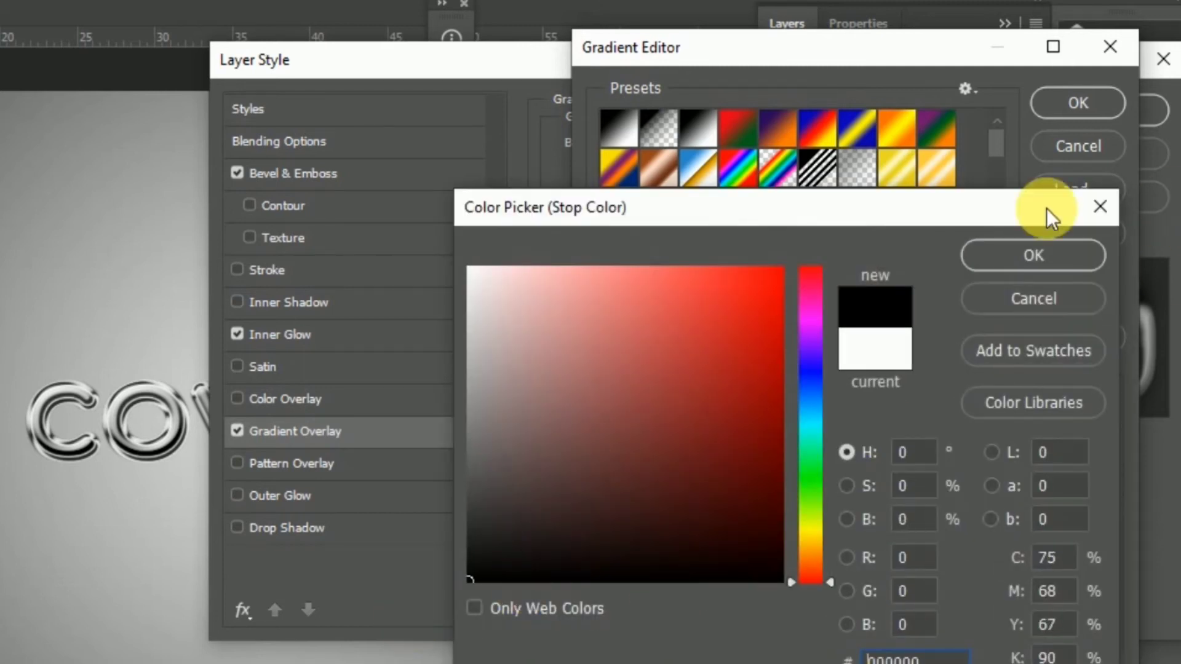
{"action": "left_click", "coordinate": [1031, 256]}
{"action": "left_click", "coordinate": [1088, 106]}
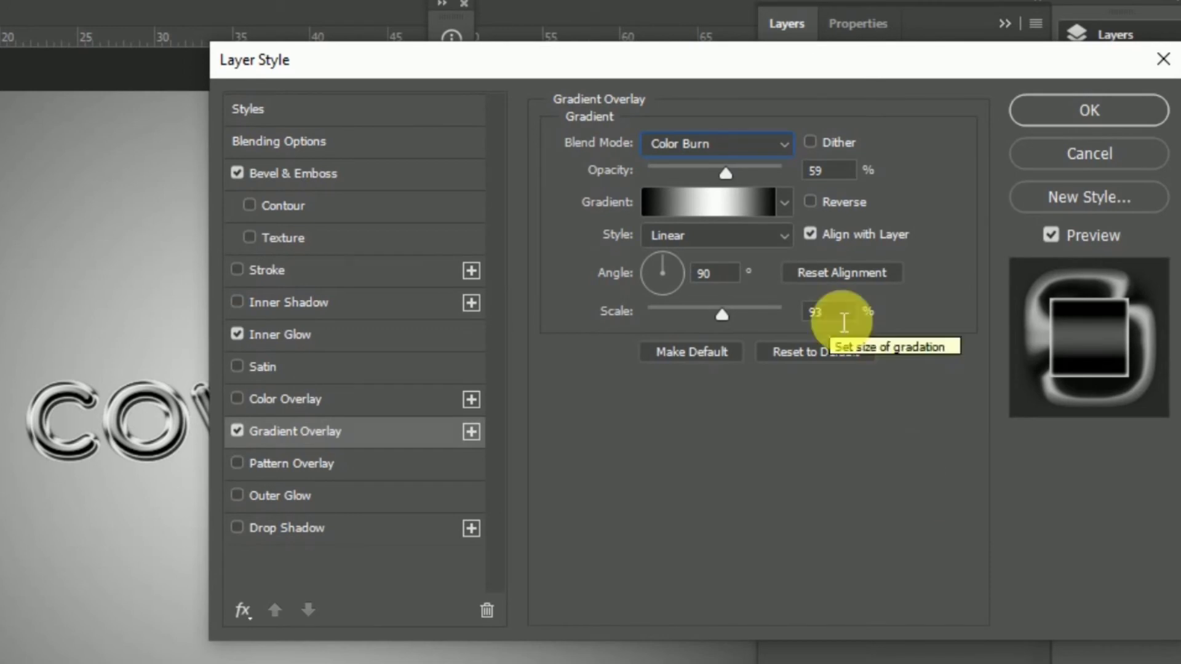
{"action": "left_click", "coordinate": [818, 312]}
{"action": "type", "text": "00"}
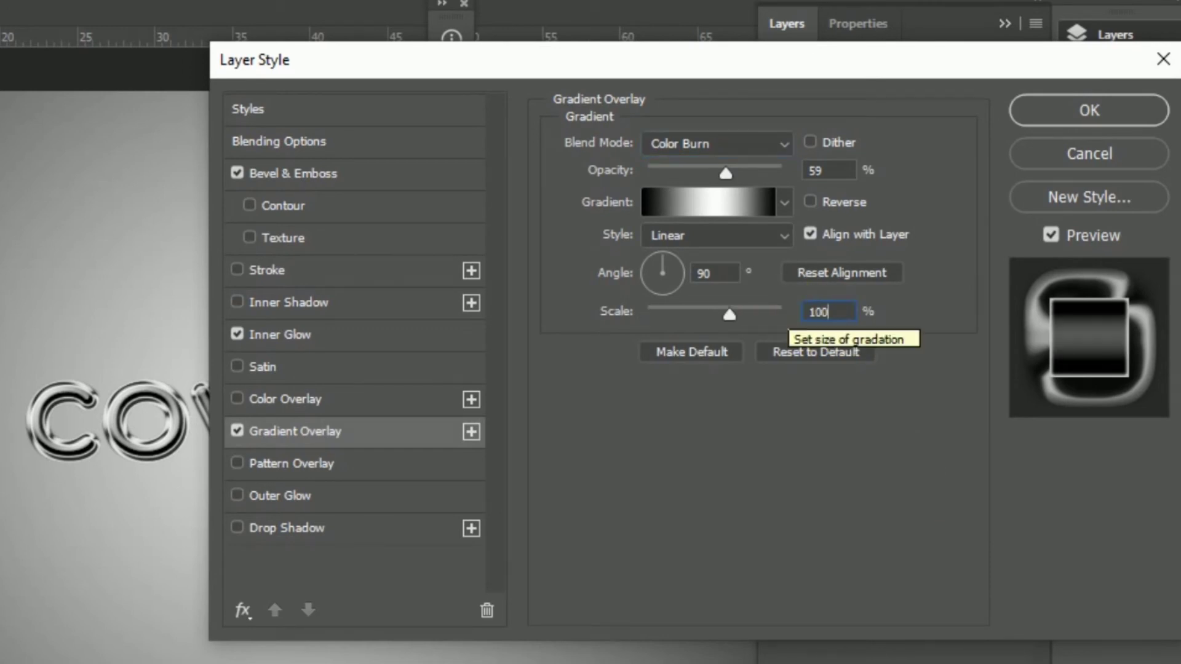
Add a Drop Shadow with 50% opacity, 14 px distance, 0% spread and 14 px size, and apply the layer style
{"action": "left_click", "coordinate": [295, 535]}
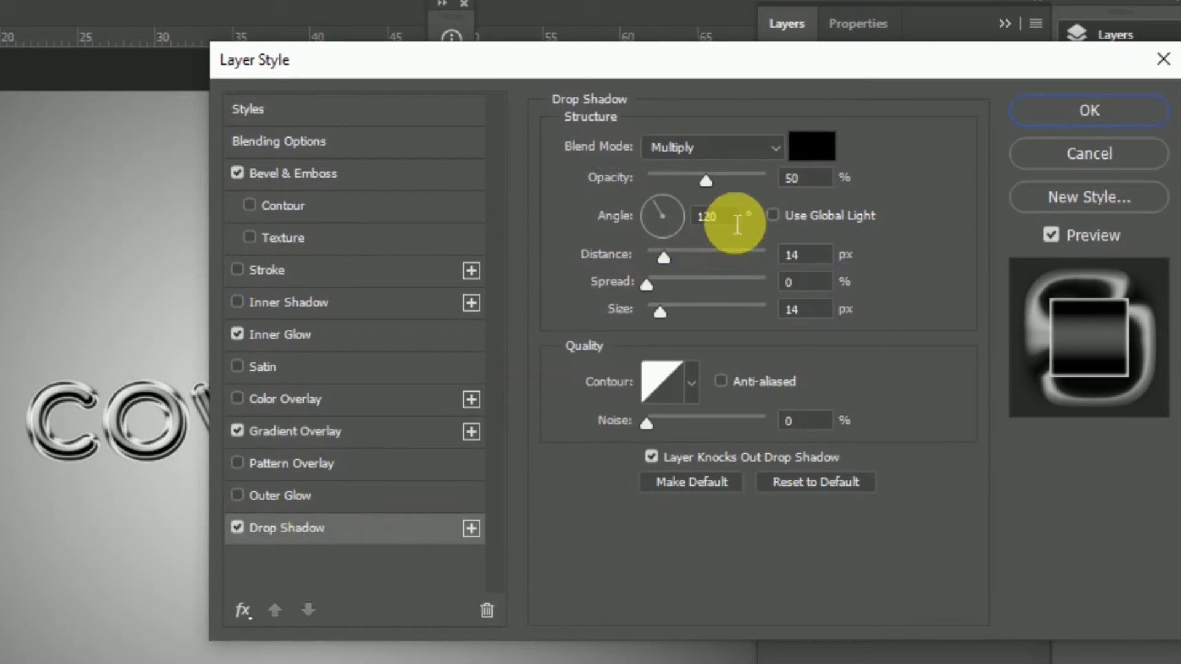
{"action": "left_click", "coordinate": [790, 180]}
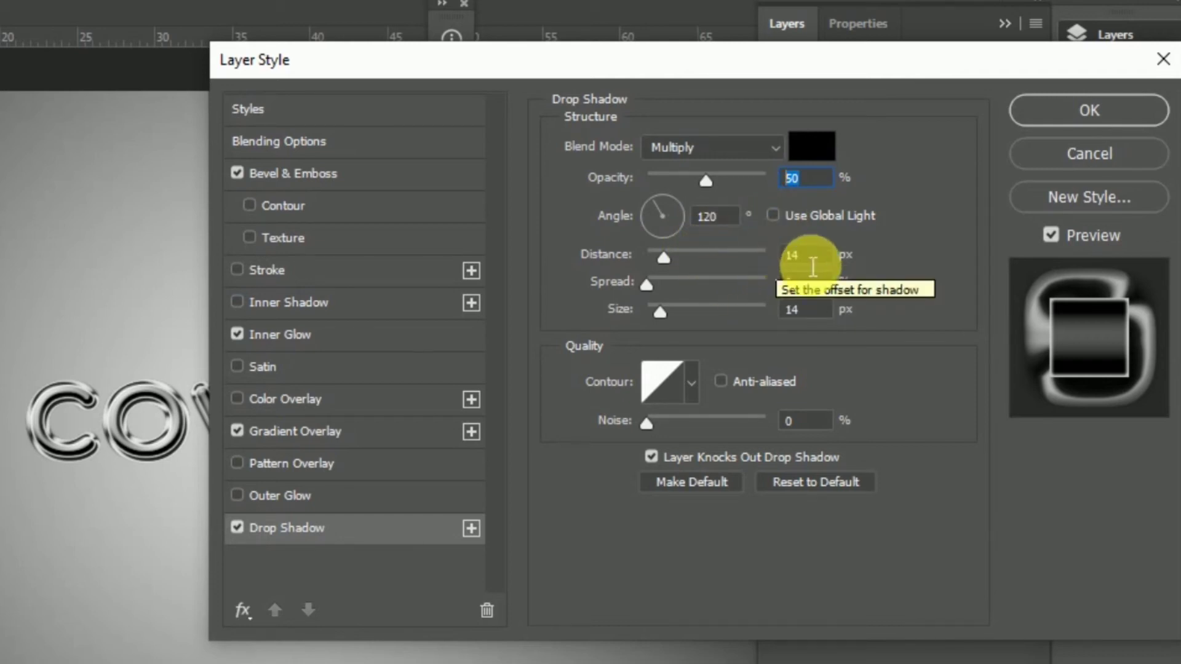
{"action": "left_click", "coordinate": [790, 256]}
{"action": "left_click", "coordinate": [790, 283]}
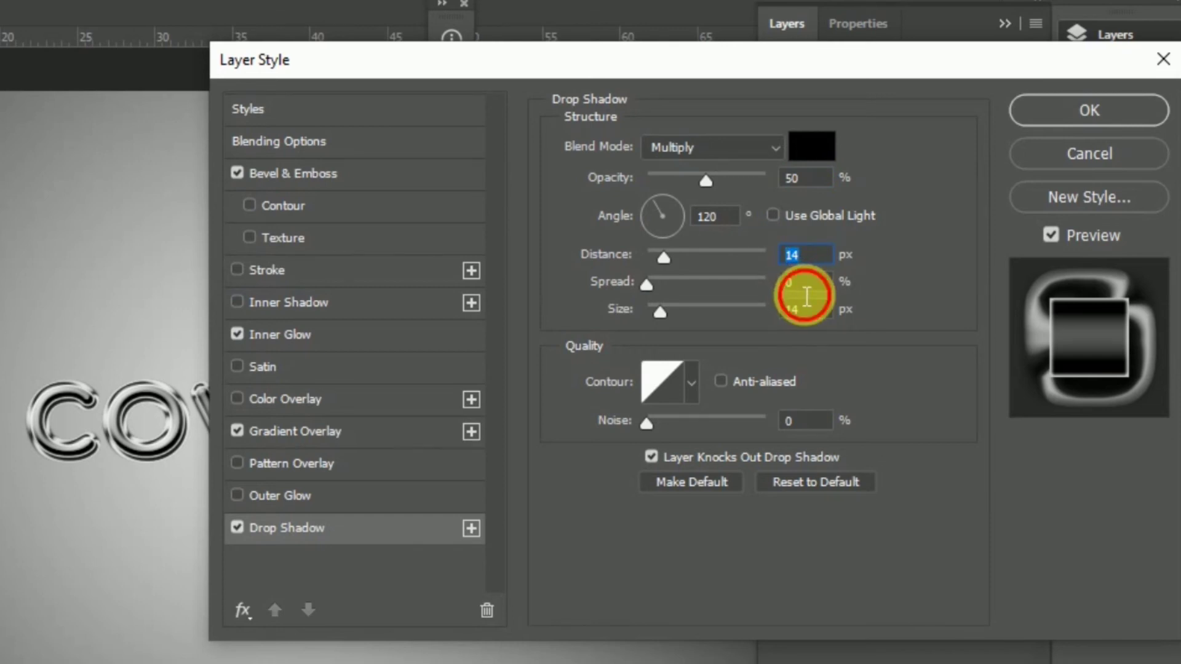
{"action": "left_click", "coordinate": [803, 310]}
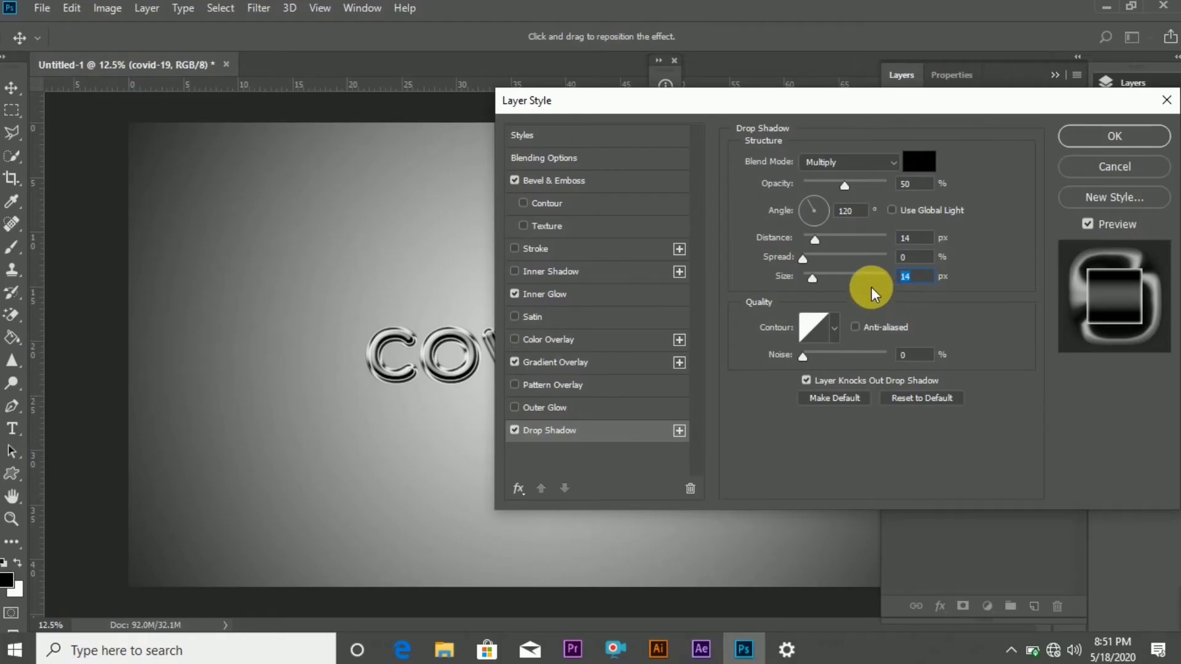
{"action": "left_click", "coordinate": [1121, 139]}
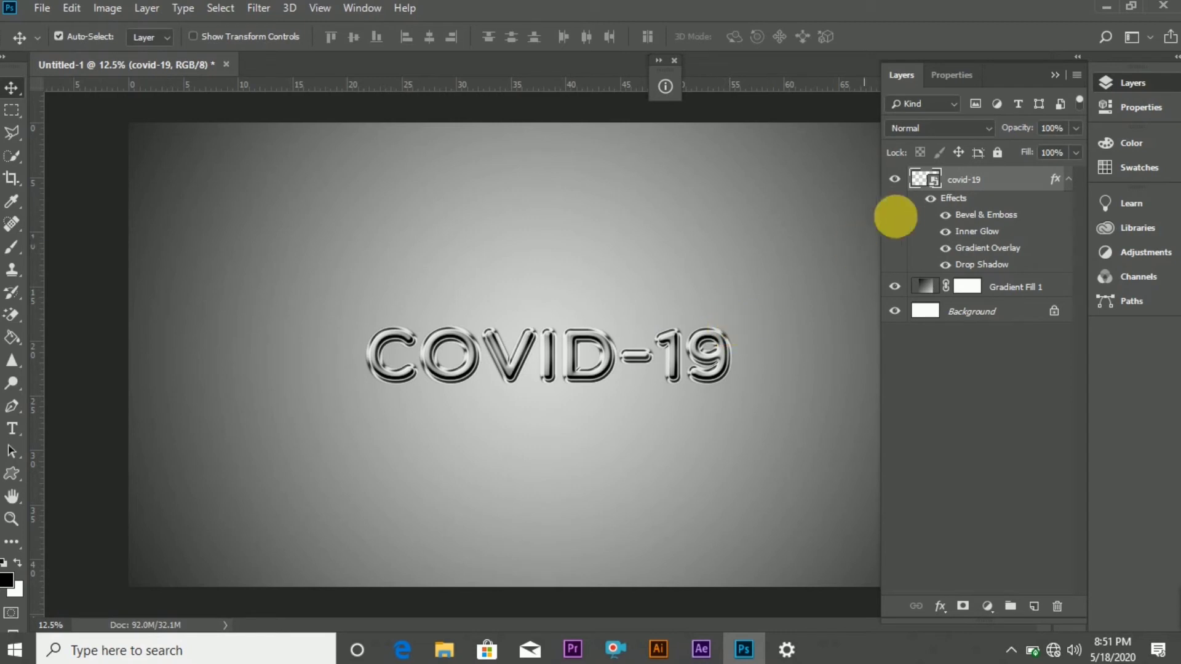
{"action": "left_click", "coordinate": [1070, 180]}
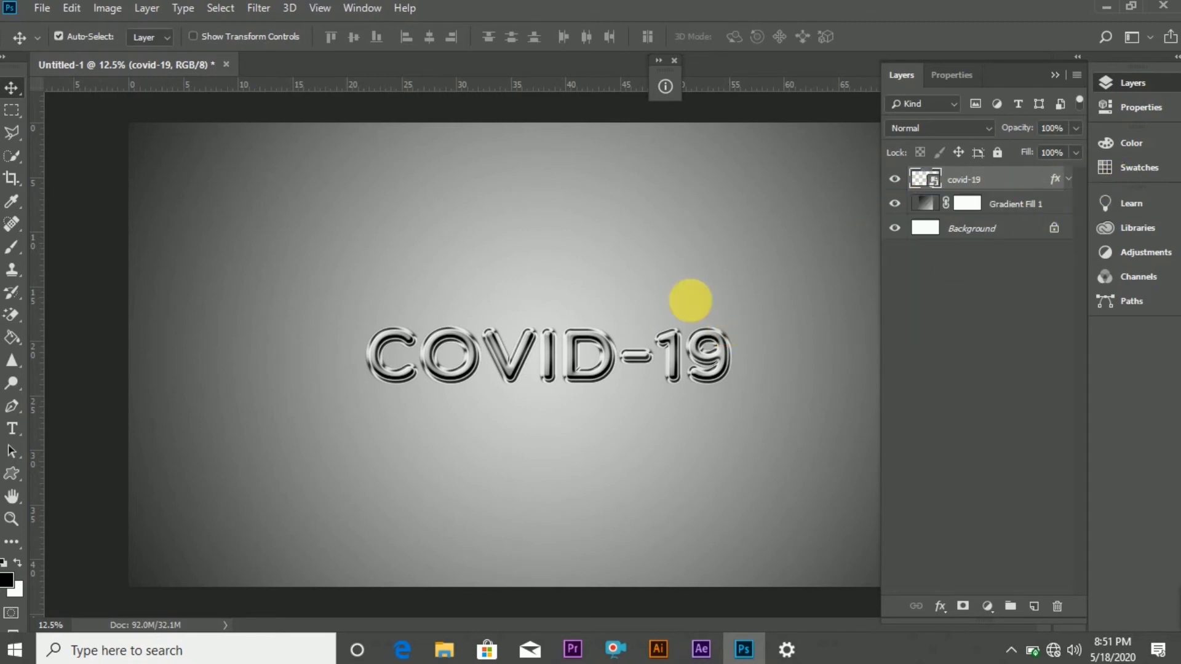
Place the dd-01 image as an embedded object and scale it to about 456%, centred over the COVID-19 text
{"action": "left_click", "coordinate": [42, 16]}
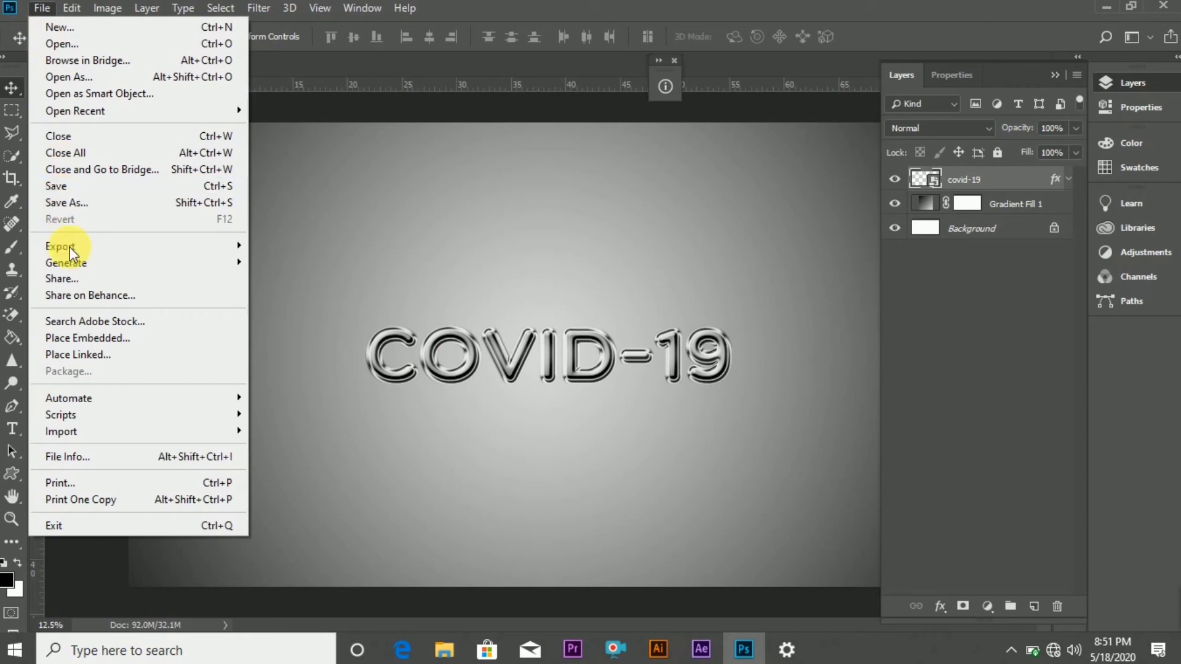
{"action": "left_click", "coordinate": [79, 338]}
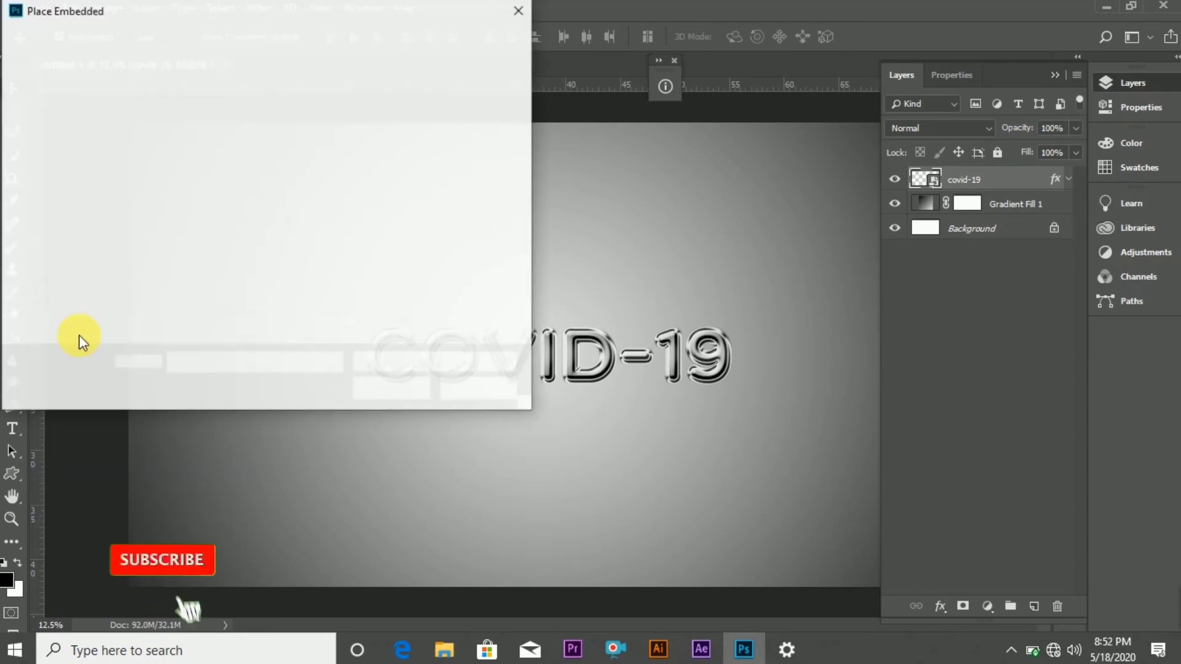
{"action": "left_click", "coordinate": [227, 183]}
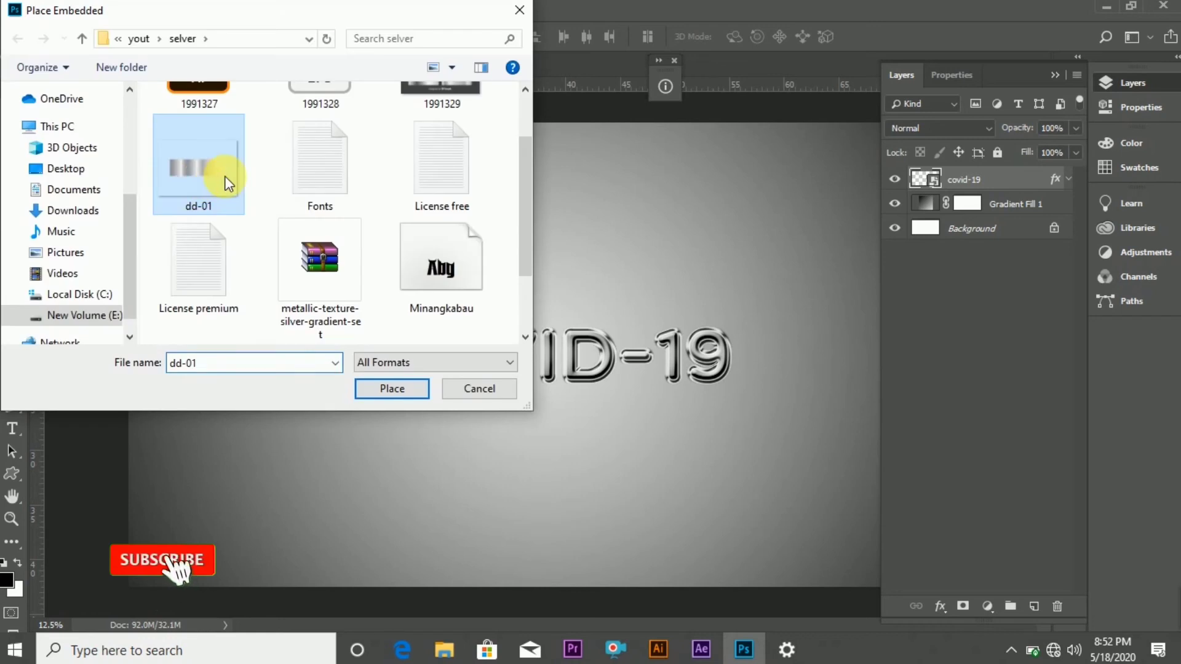
{"action": "left_click", "coordinate": [399, 390]}
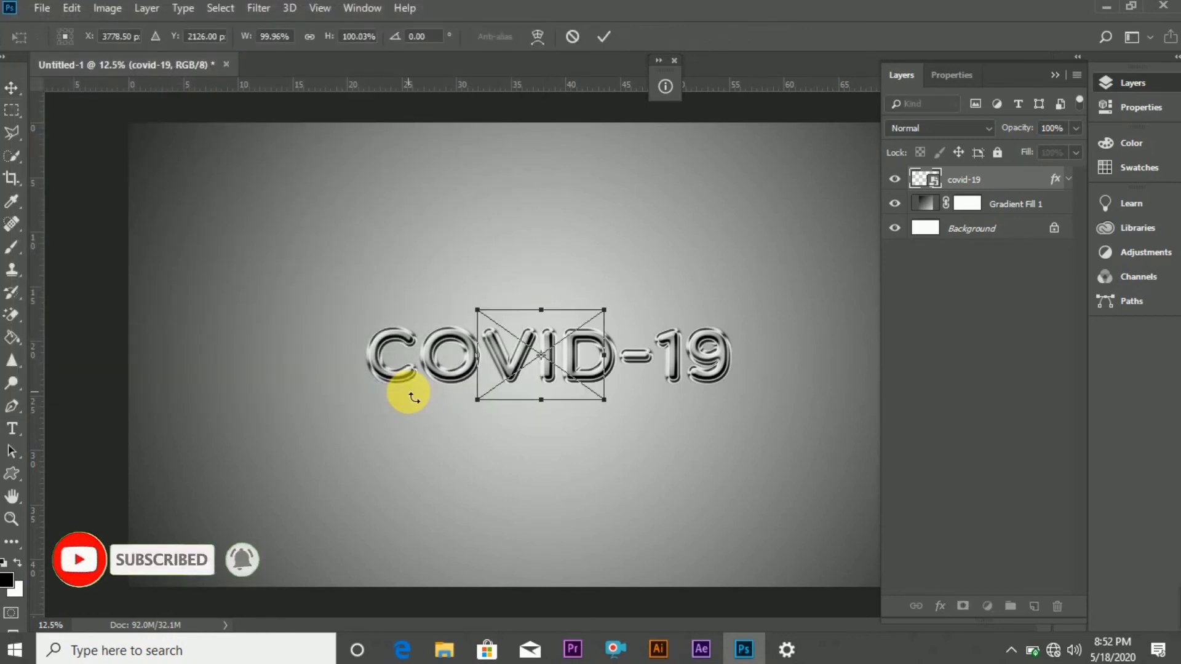
{"action": "left_click_drag", "start_coordinate": [603, 399], "coordinate": [846, 543]}
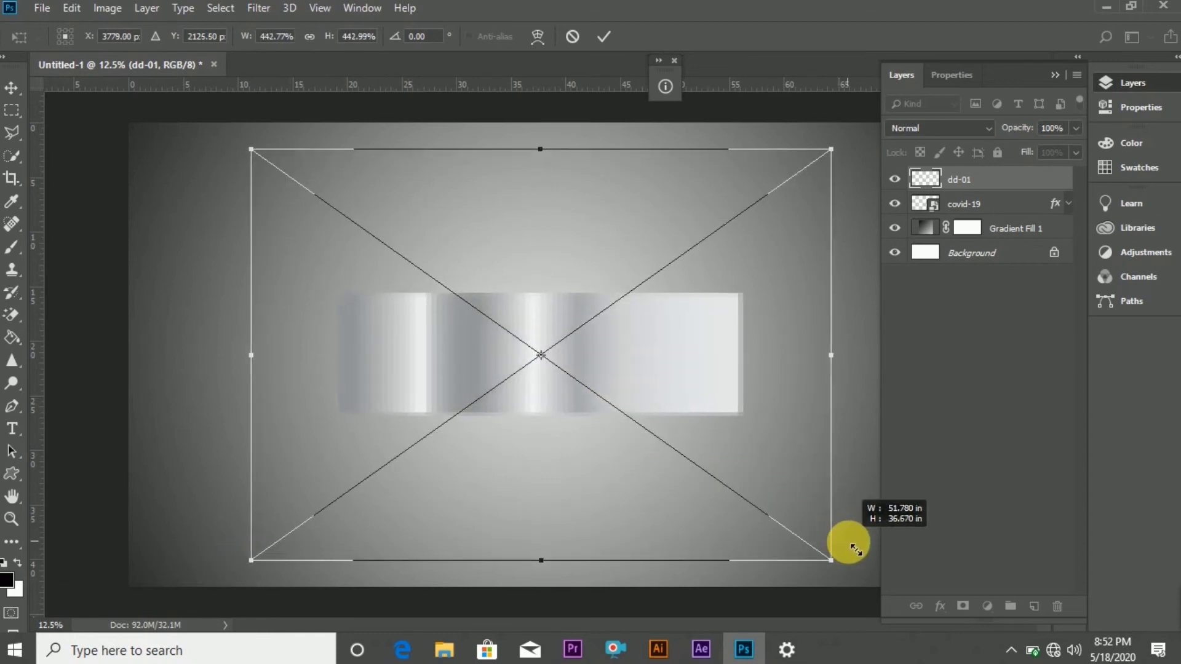
{"action": "left_click_drag", "start_coordinate": [705, 392], "coordinate": [709, 389]}
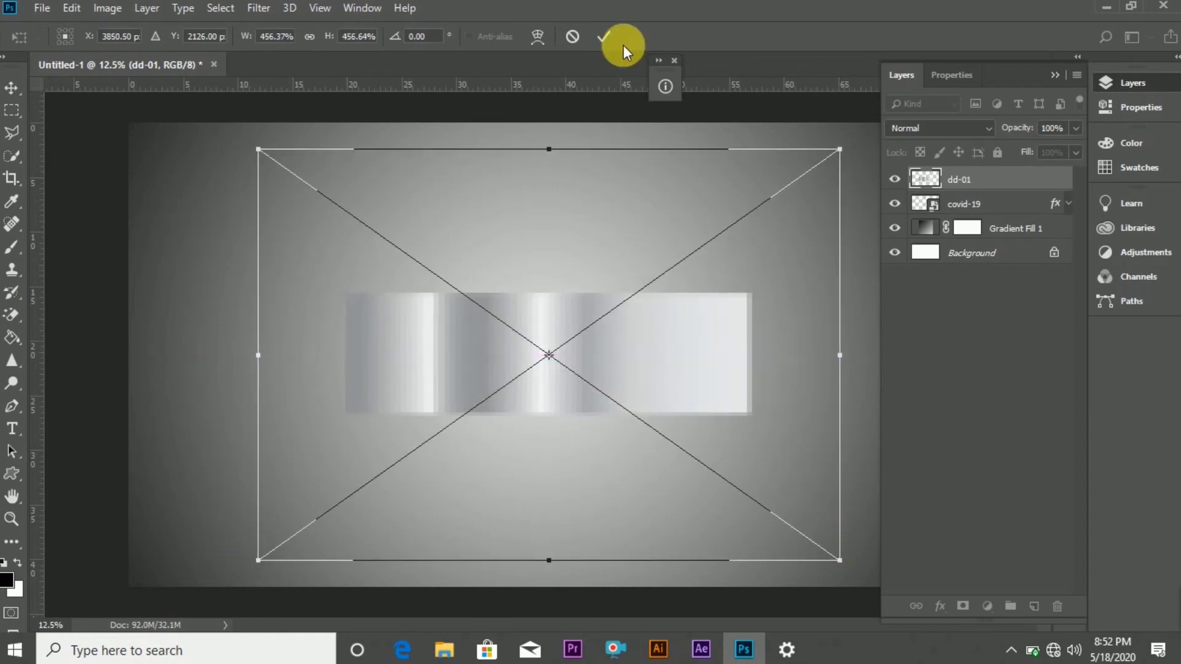
{"action": "left_click", "coordinate": [603, 37]}
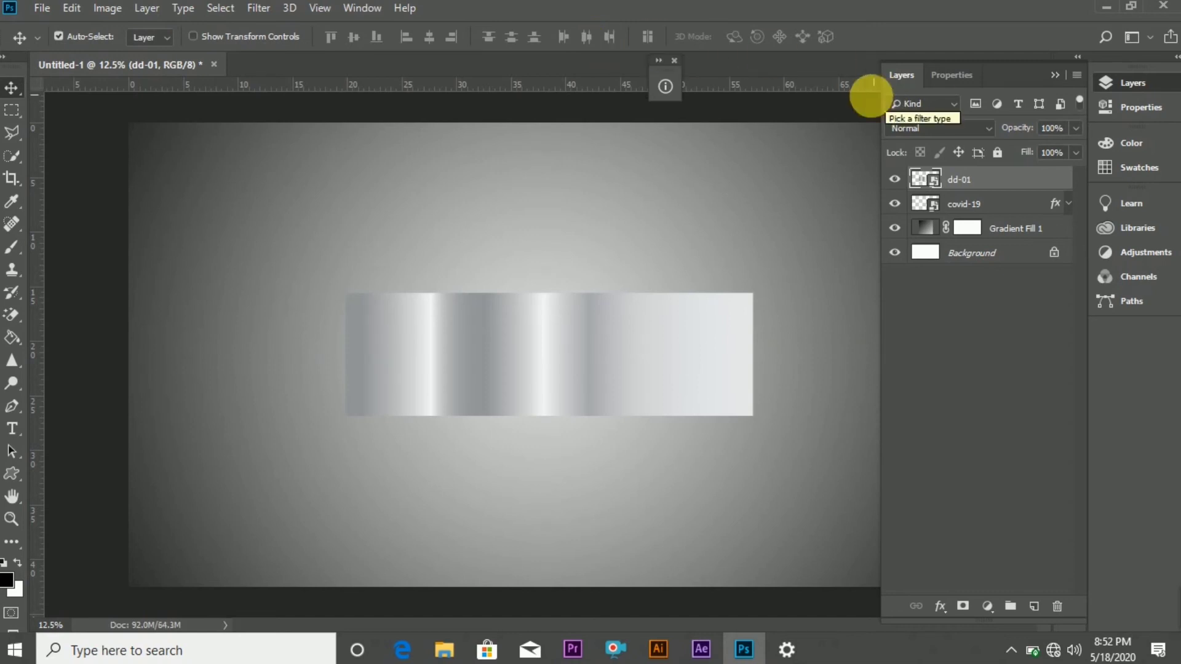
Clip the dd-01 layer to the covid-19 layer and set its blend mode to Divide
{"action": "right_click", "coordinate": [1054, 179]}
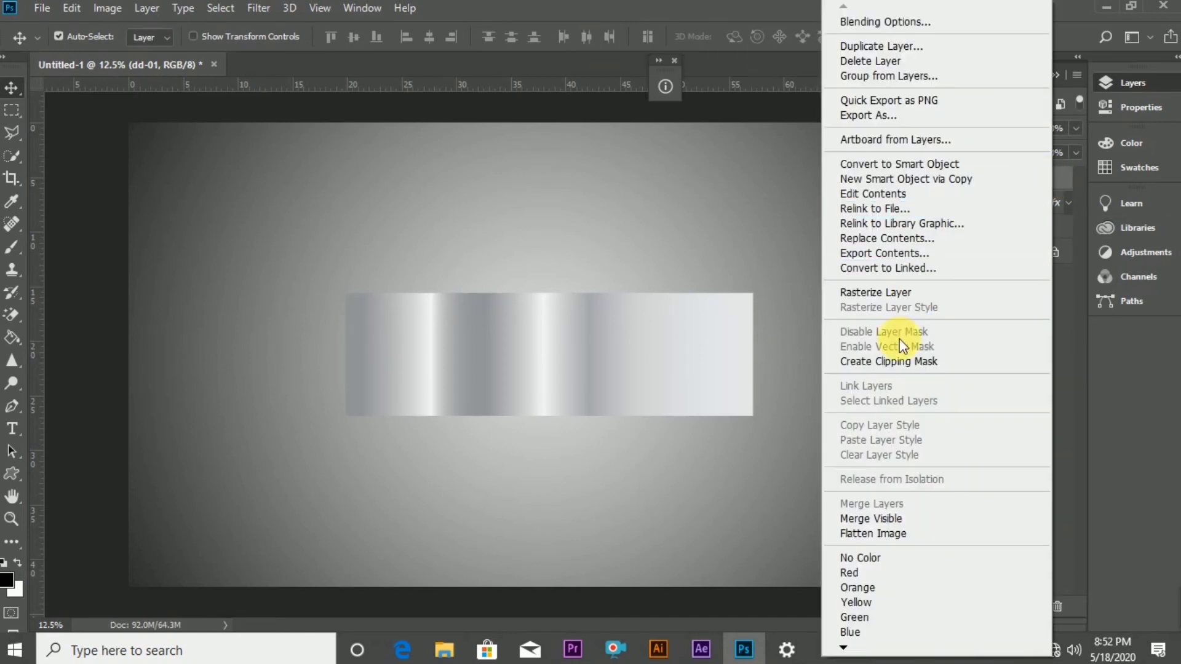
{"action": "left_click", "coordinate": [897, 360]}
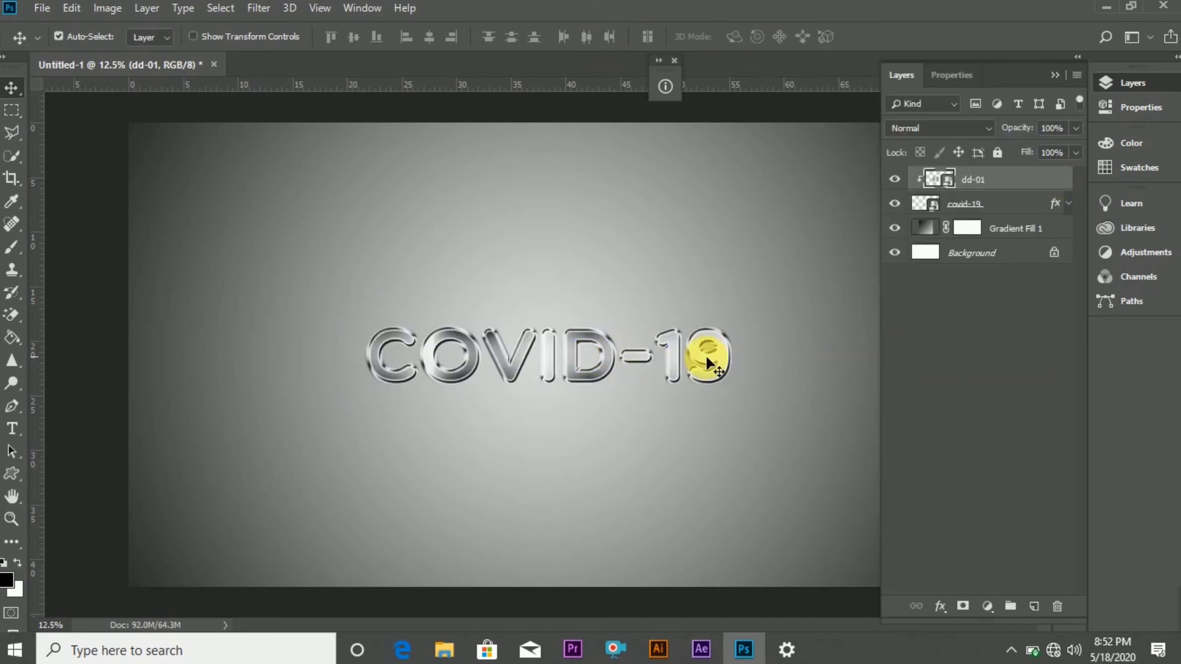
{"action": "left_click", "coordinate": [955, 126]}
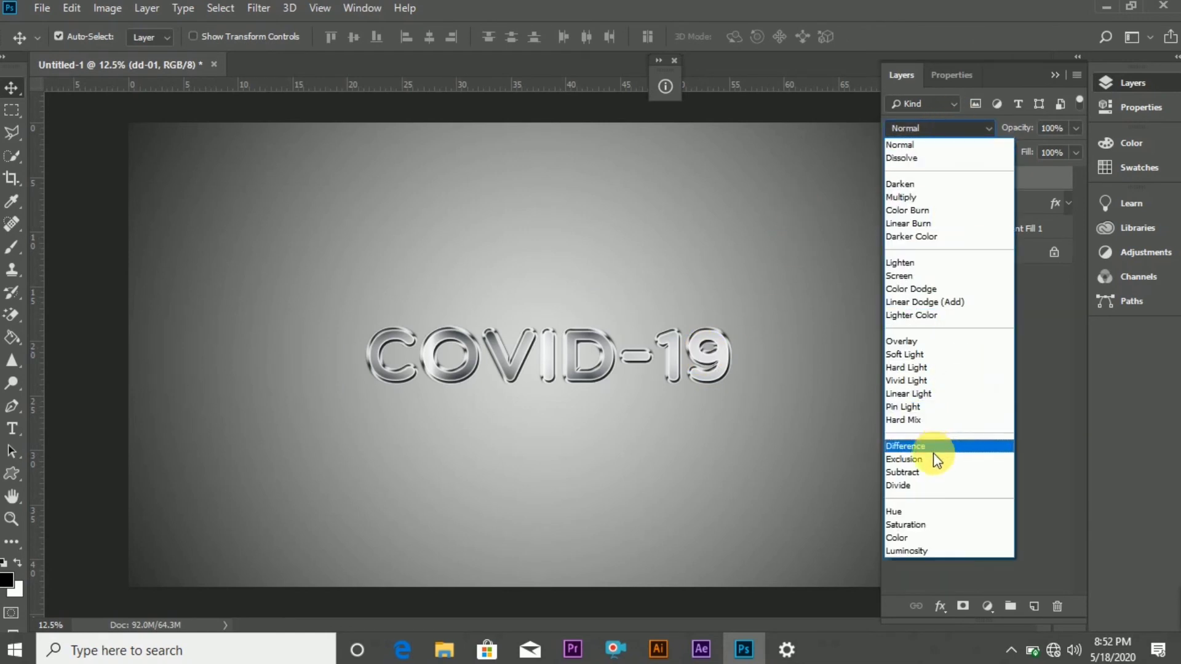
{"action": "left_click", "coordinate": [926, 487]}
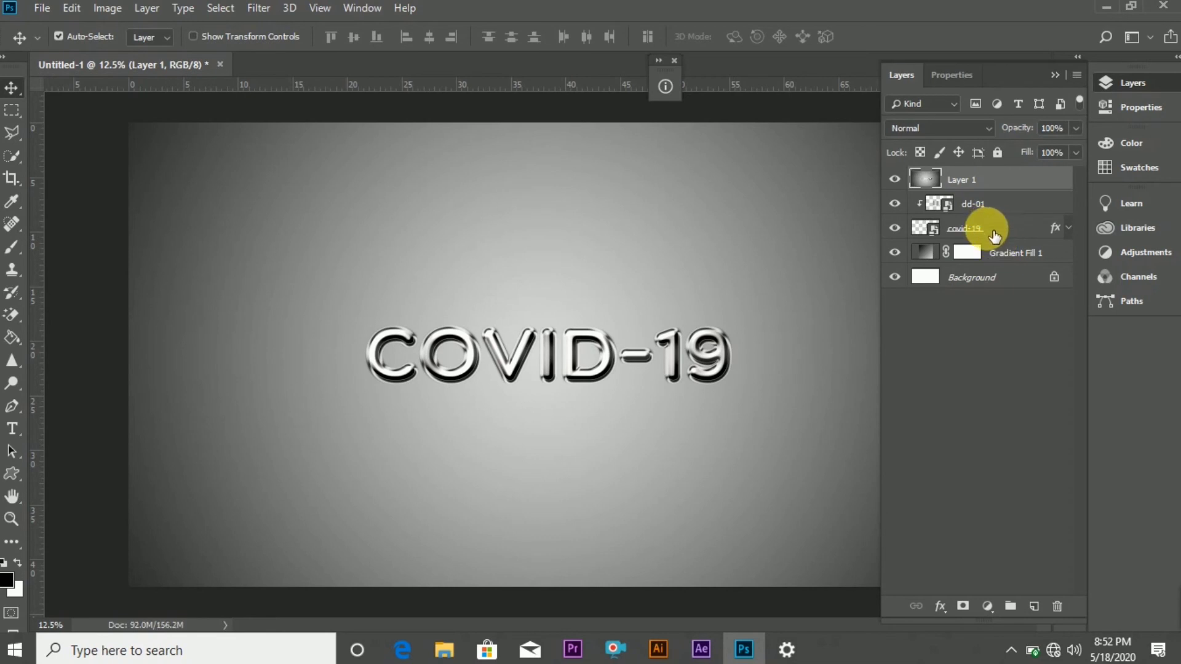
Render a Movie Prime lens flare at 38% brightness on Layer 1, centred on the outer edge of the letter C
{"action": "left_click", "coordinate": [259, 8]}
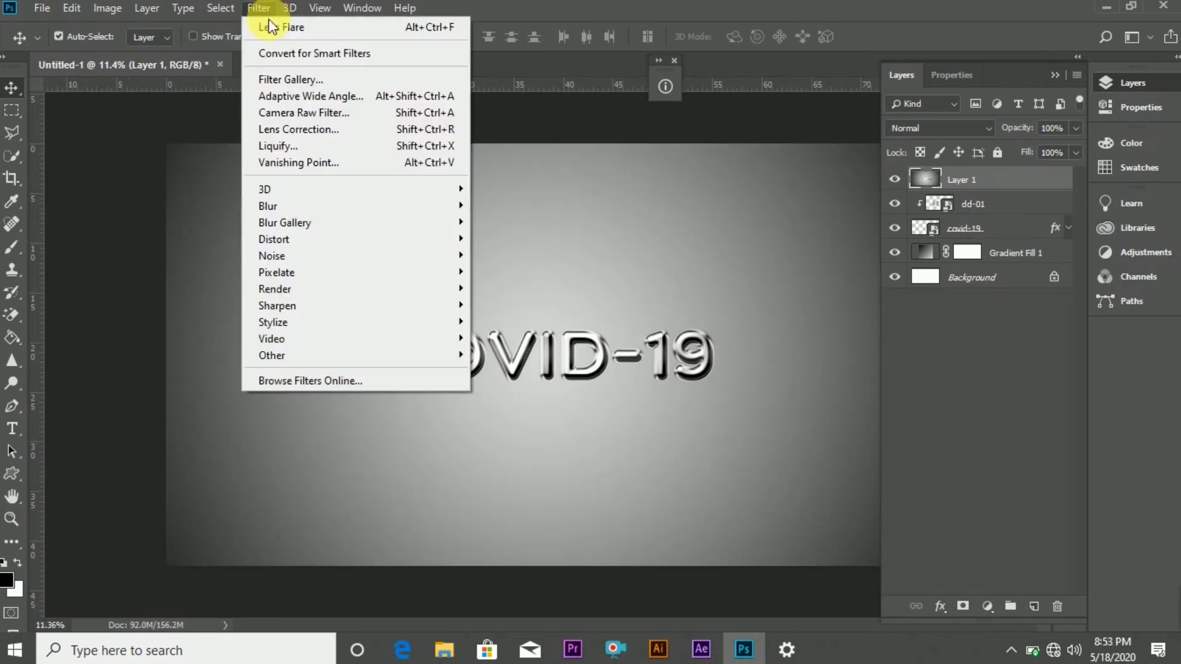
{"action": "mouse_move", "coordinate": [318, 289]}
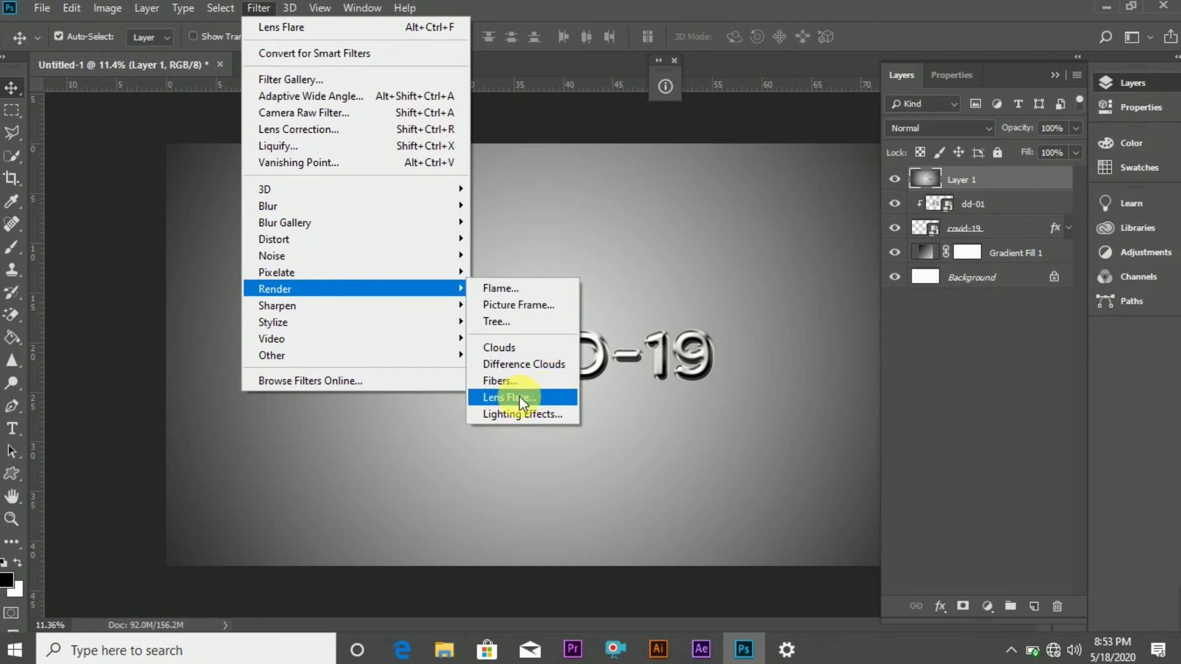
{"action": "left_click", "coordinate": [499, 400]}
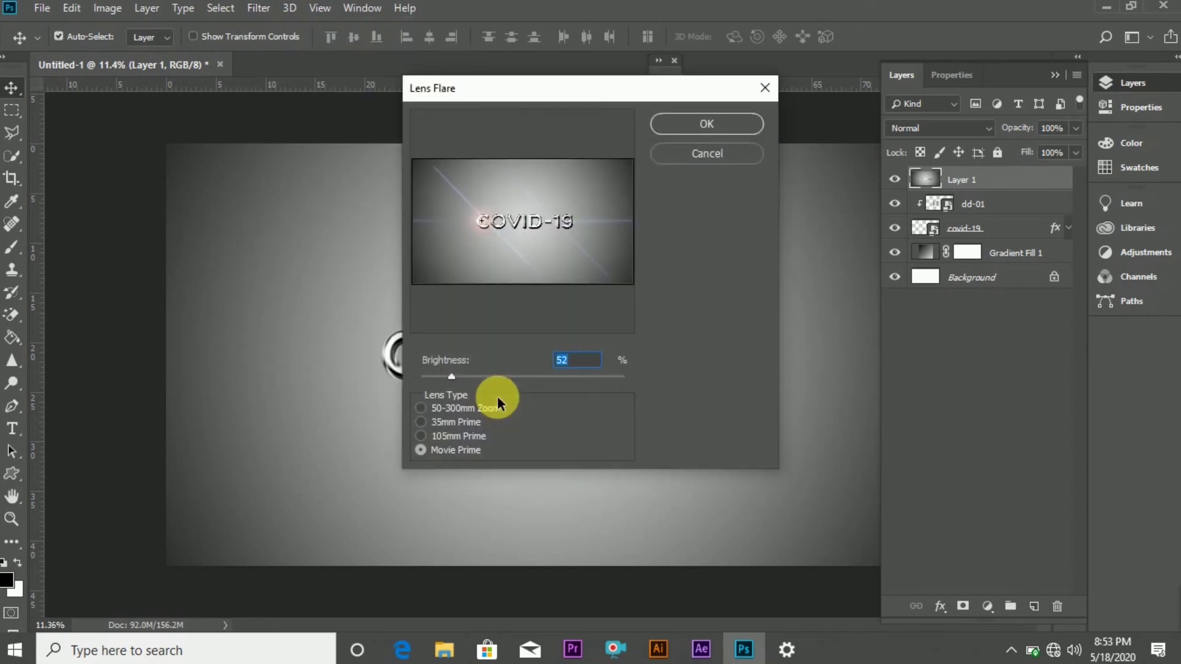
{"action": "left_click", "coordinate": [462, 408]}
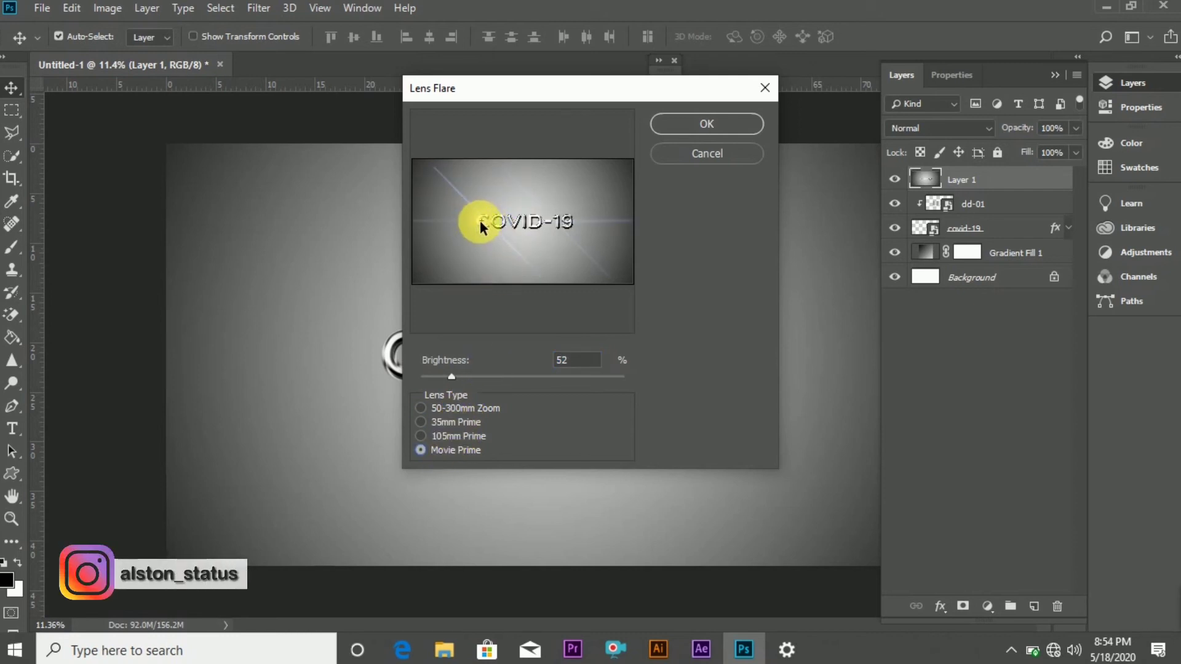
{"action": "left_click_drag", "start_coordinate": [481, 224], "coordinate": [478, 228]}
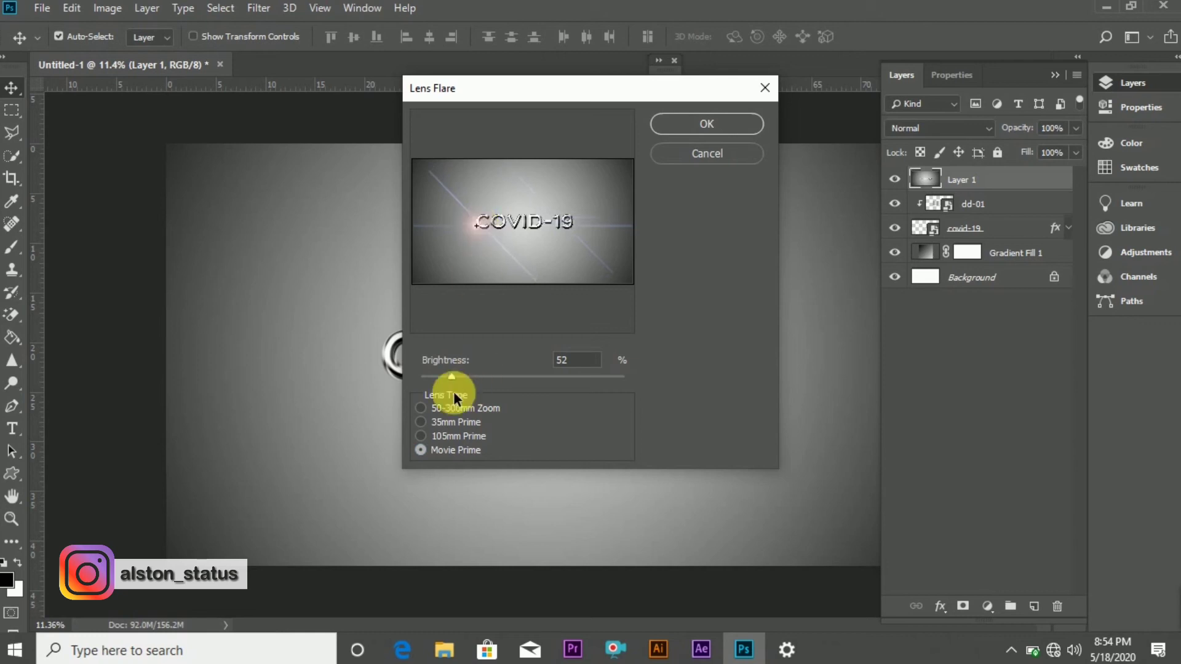
{"action": "mouse_move", "coordinate": [452, 376]}
{"action": "left_mouse_down"}
{"action": "mouse_move", "coordinate": [497, 383]}
{"action": "mouse_move", "coordinate": [444, 381]}
{"action": "left_mouse_up"}
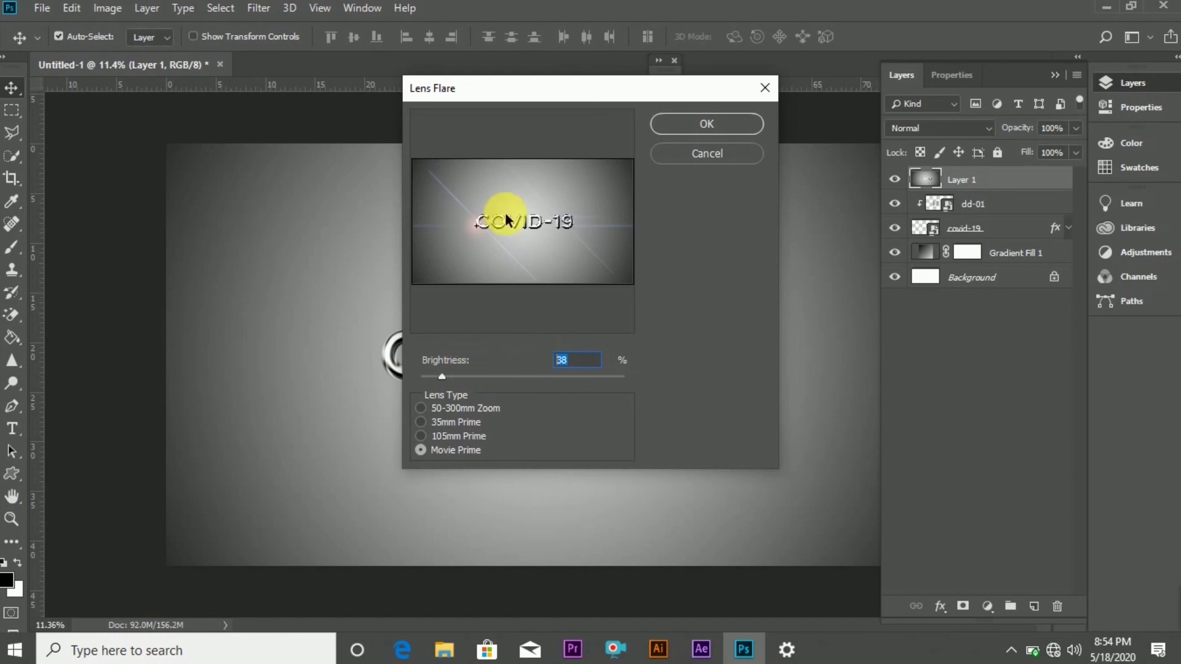
{"action": "mouse_move", "coordinate": [485, 223]}
{"action": "left_mouse_down"}
{"action": "mouse_move", "coordinate": [591, 230]}
{"action": "mouse_move", "coordinate": [489, 230]}
{"action": "left_mouse_up"}
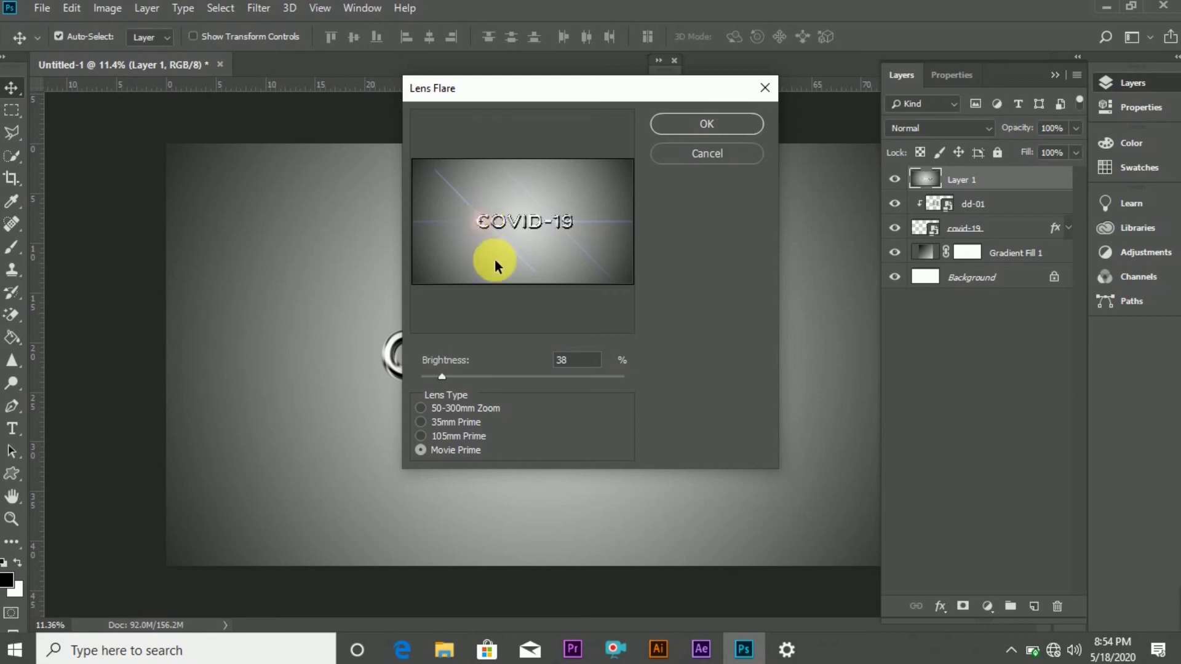
{"action": "left_click", "coordinate": [715, 123]}
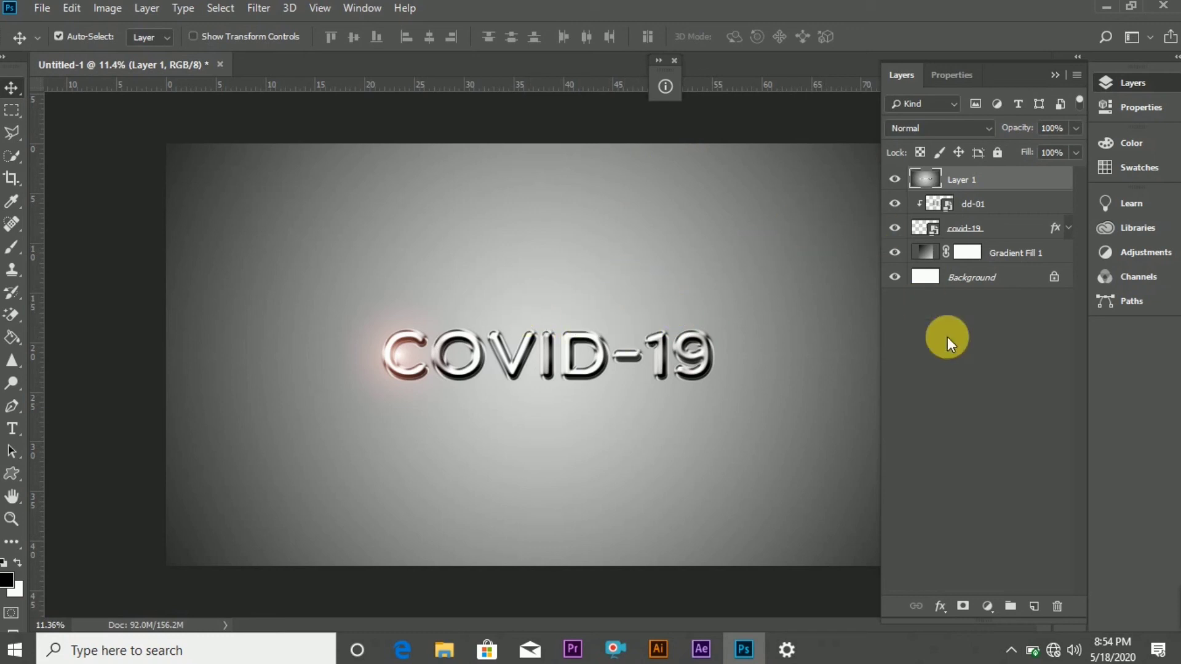
On a new layer, paint a straight black stroke with the soft 1000 px brush beneath the text's full width and set layer opacity to 20%
{"action": "left_click", "coordinate": [1034, 606]}
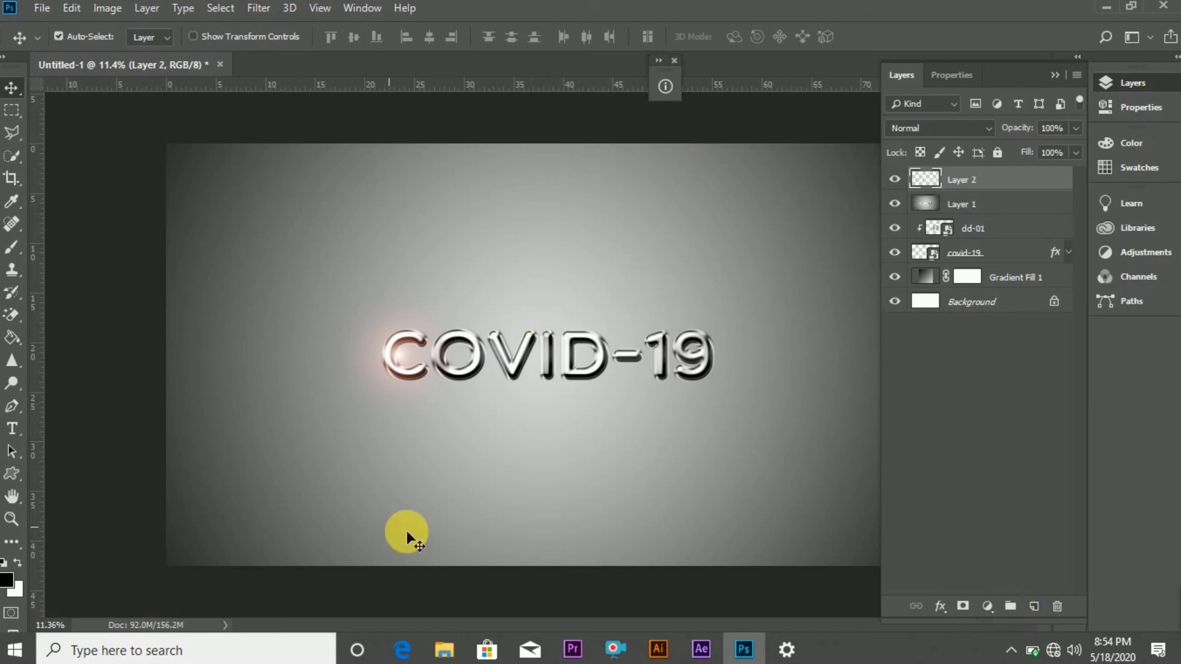
{"action": "key", "text": "b"}
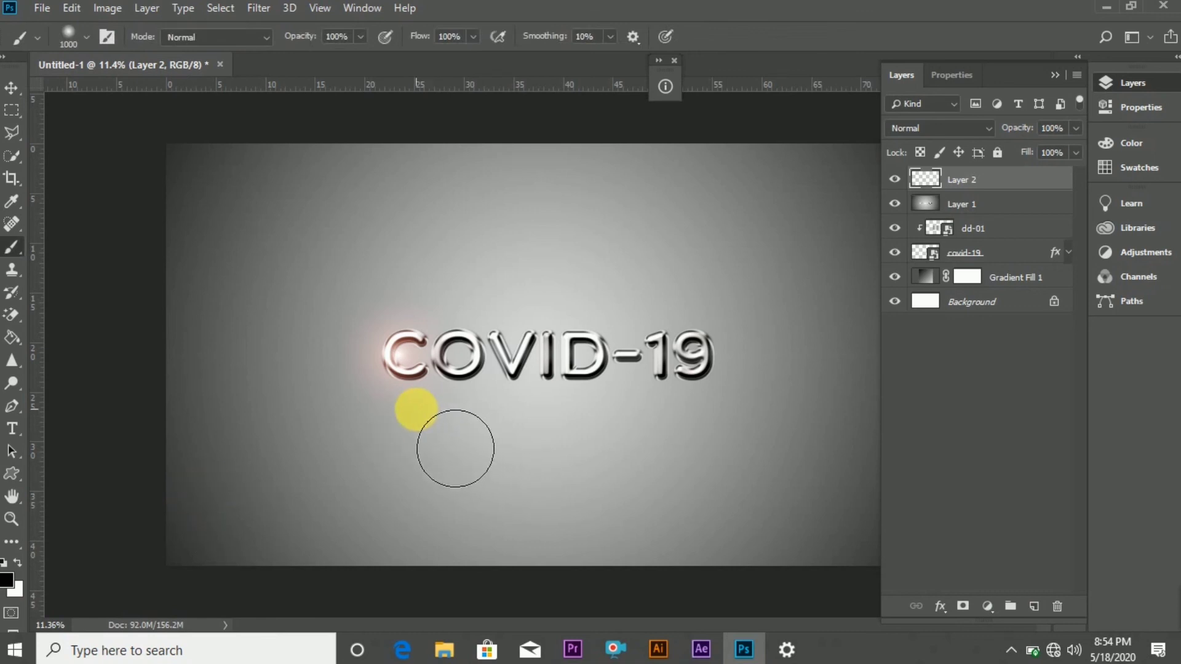
{"action": "left_click", "coordinate": [410, 408]}
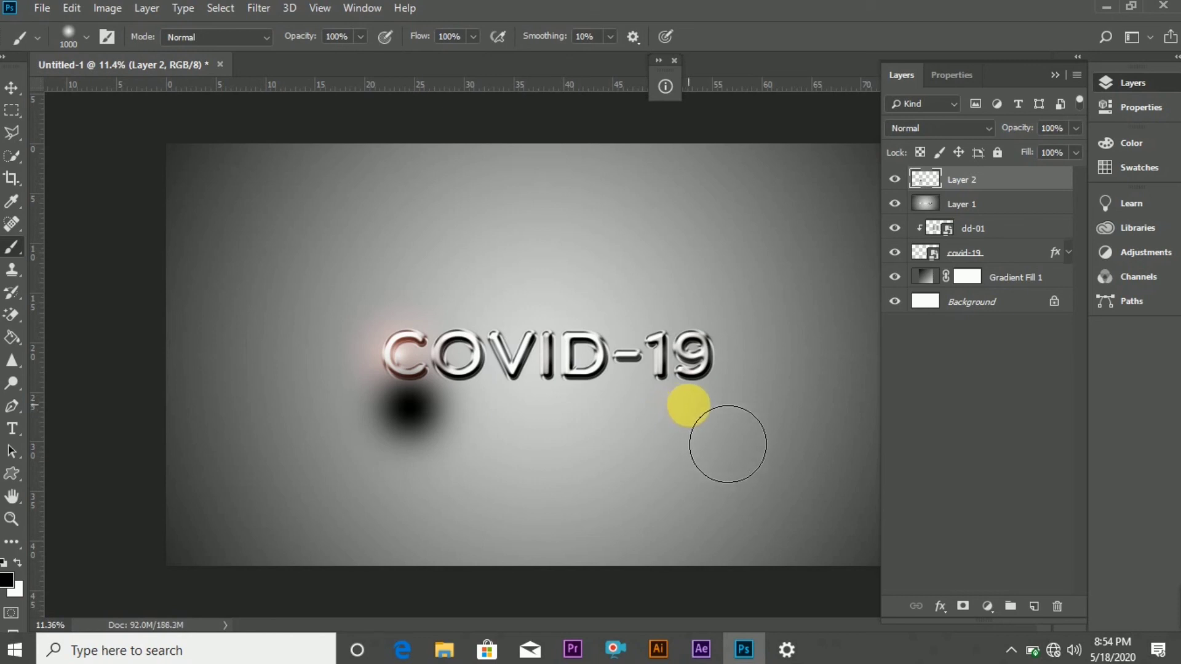
{"action": "left_click", "coordinate": [688, 405], "text": "shift"}
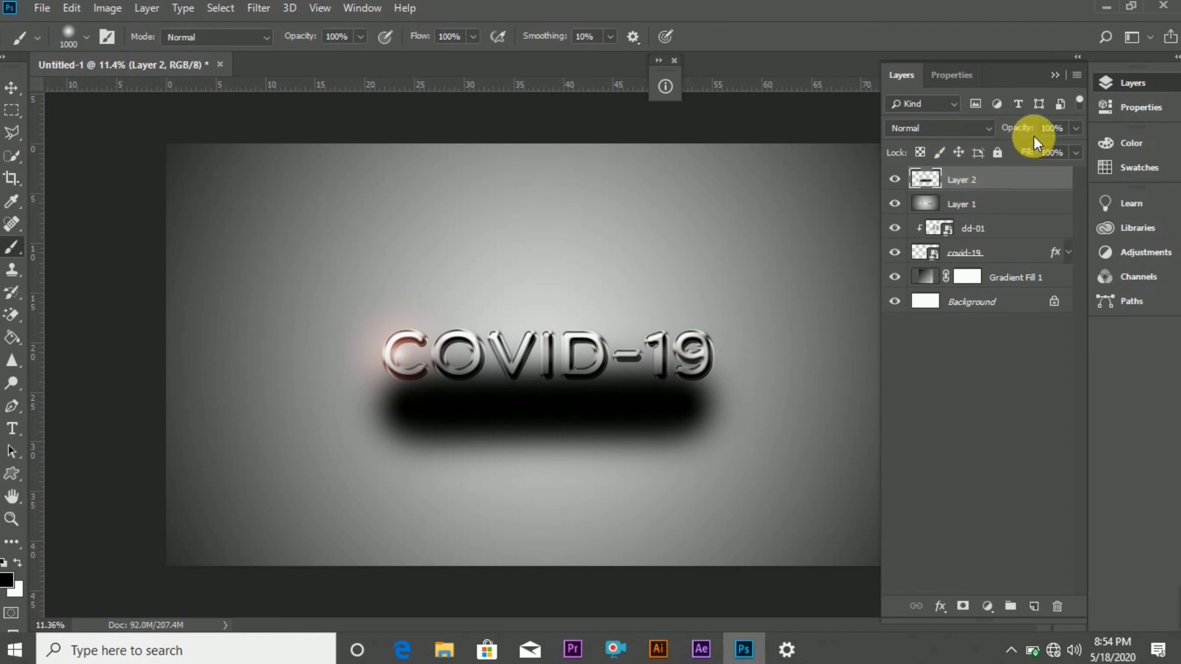
{"action": "left_click_drag", "start_coordinate": [1016, 136], "coordinate": [941, 126]}
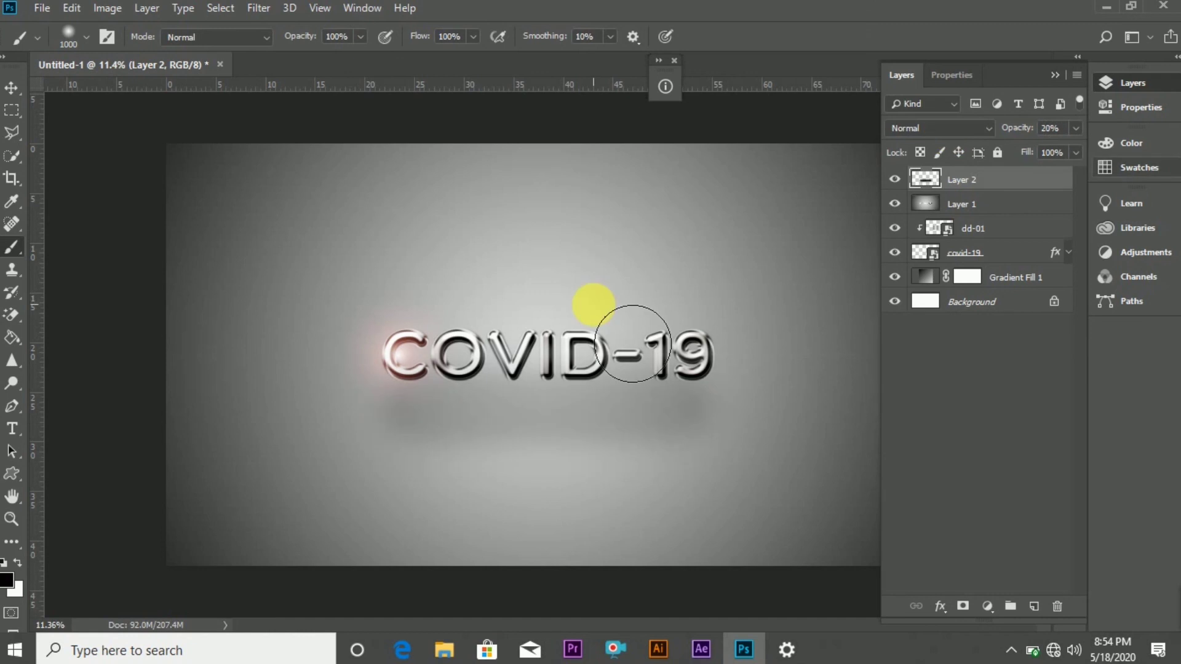
Flatten the painted shadow to about 42% height with Free Transform, keeping its full width just below the text
{"action": "key", "text": "ctrl+t"}
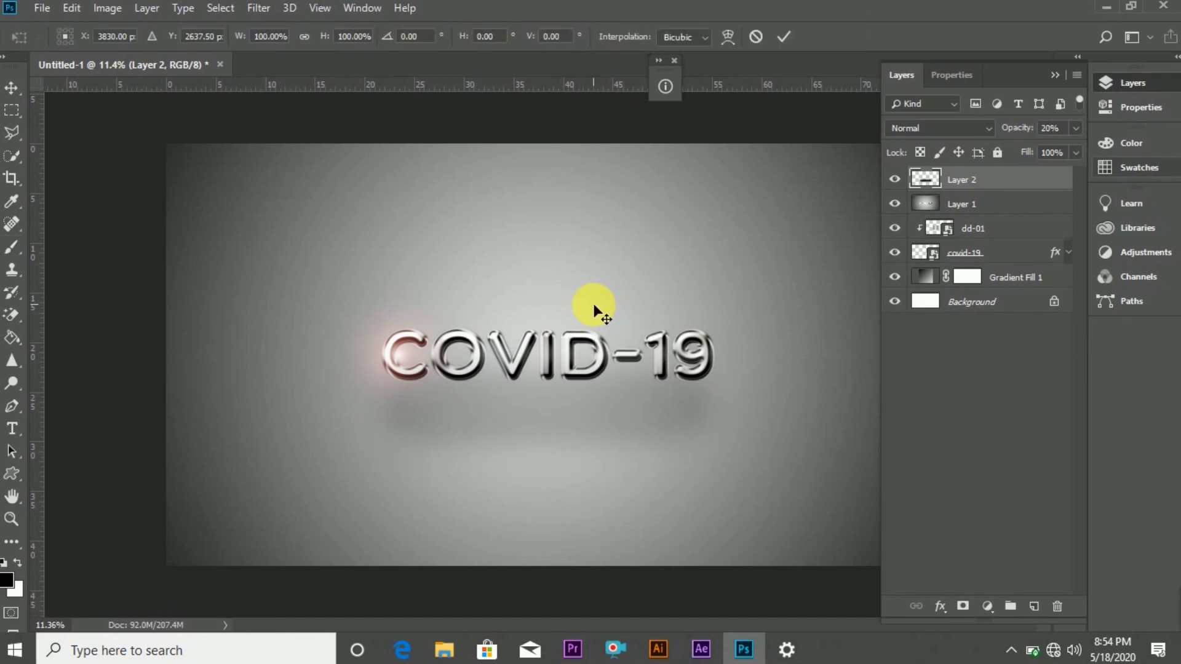
{"action": "left_click_drag", "start_coordinate": [553, 326], "coordinate": [546, 426]}
{"action": "left_click_drag", "start_coordinate": [580, 465], "coordinate": [578, 430]}
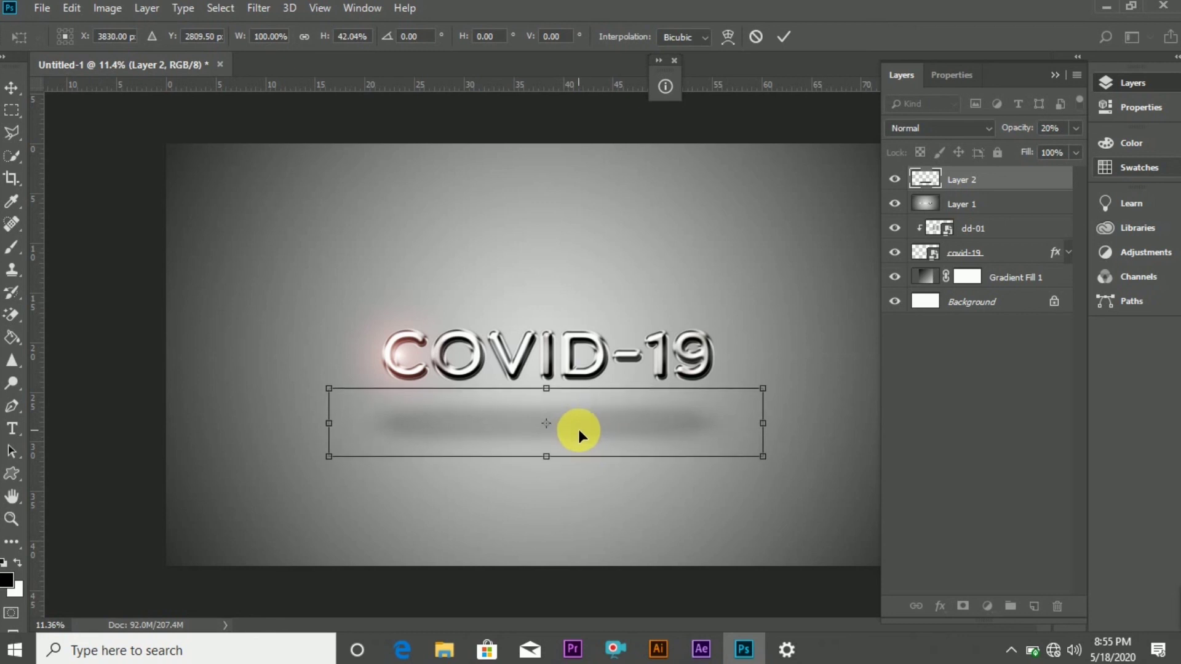
{"action": "left_click", "coordinate": [781, 36]}
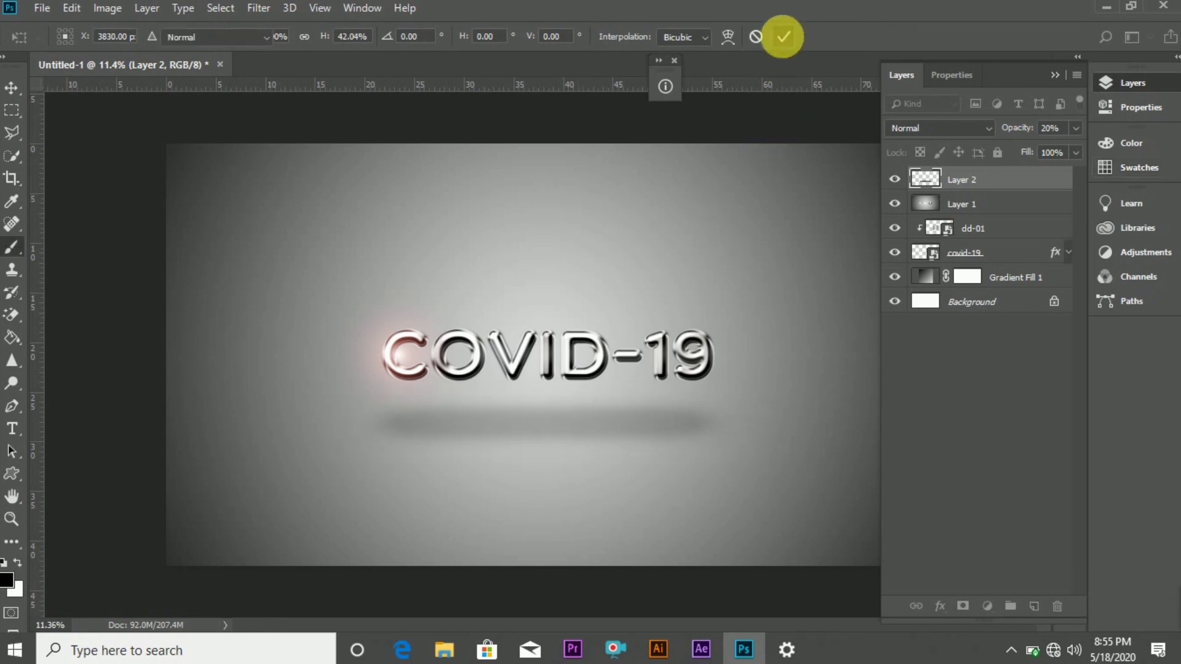
Apply a Gaussian Blur with a 144.6 px radius to the shadow layer and collapse the layer list to reveal the whole canvas
{"action": "left_click", "coordinate": [259, 8]}
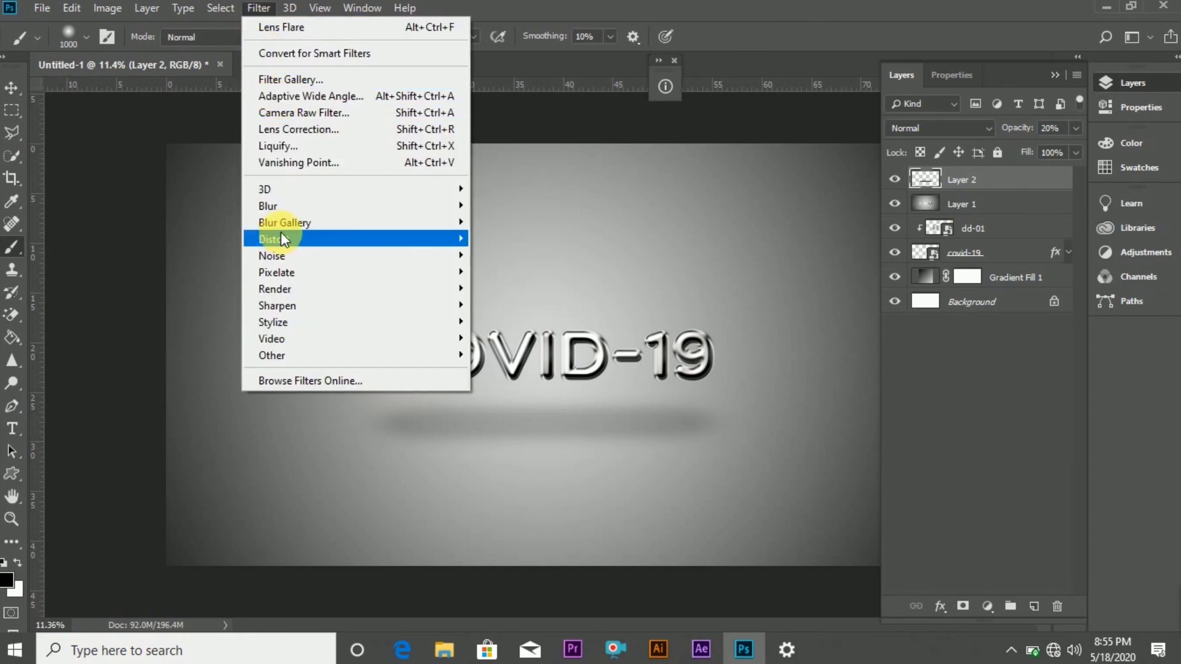
{"action": "mouse_move", "coordinate": [276, 233]}
{"action": "mouse_move", "coordinate": [281, 207]}
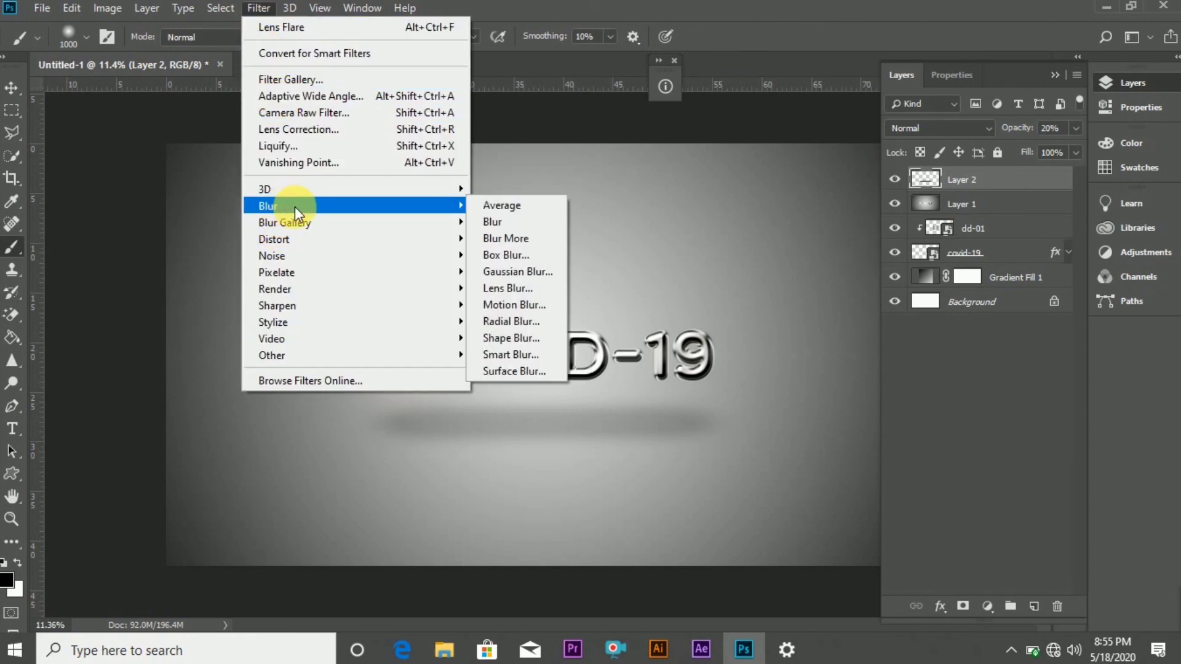
{"action": "left_click", "coordinate": [522, 271]}
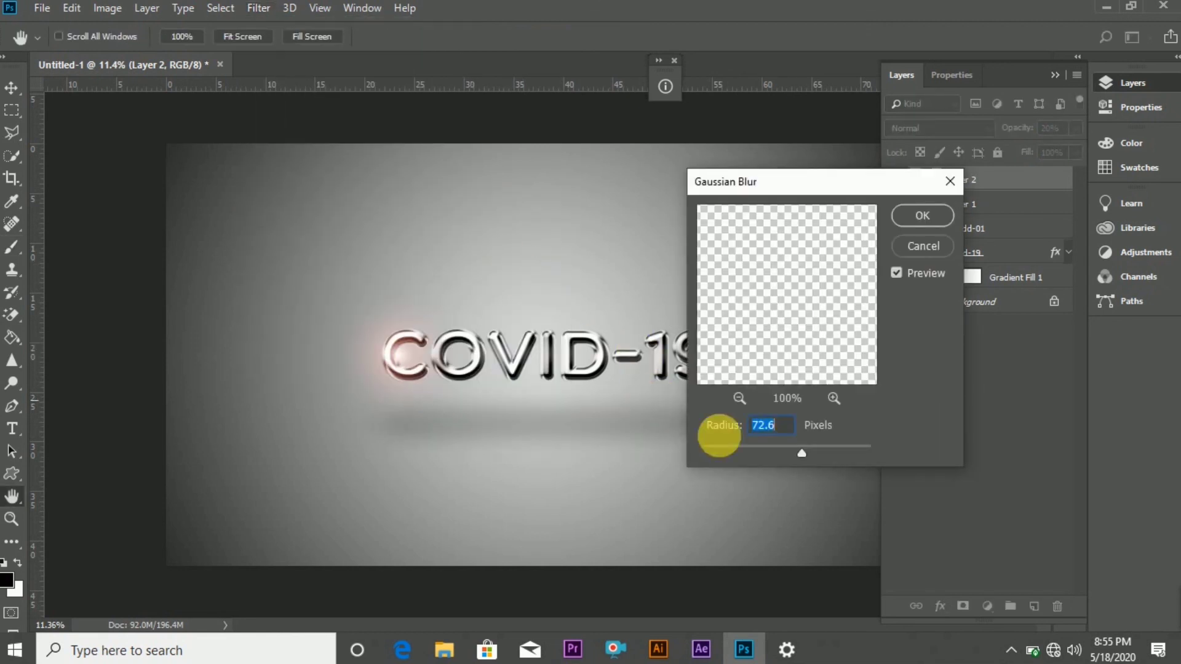
{"action": "left_click_drag", "start_coordinate": [801, 453], "coordinate": [824, 456]}
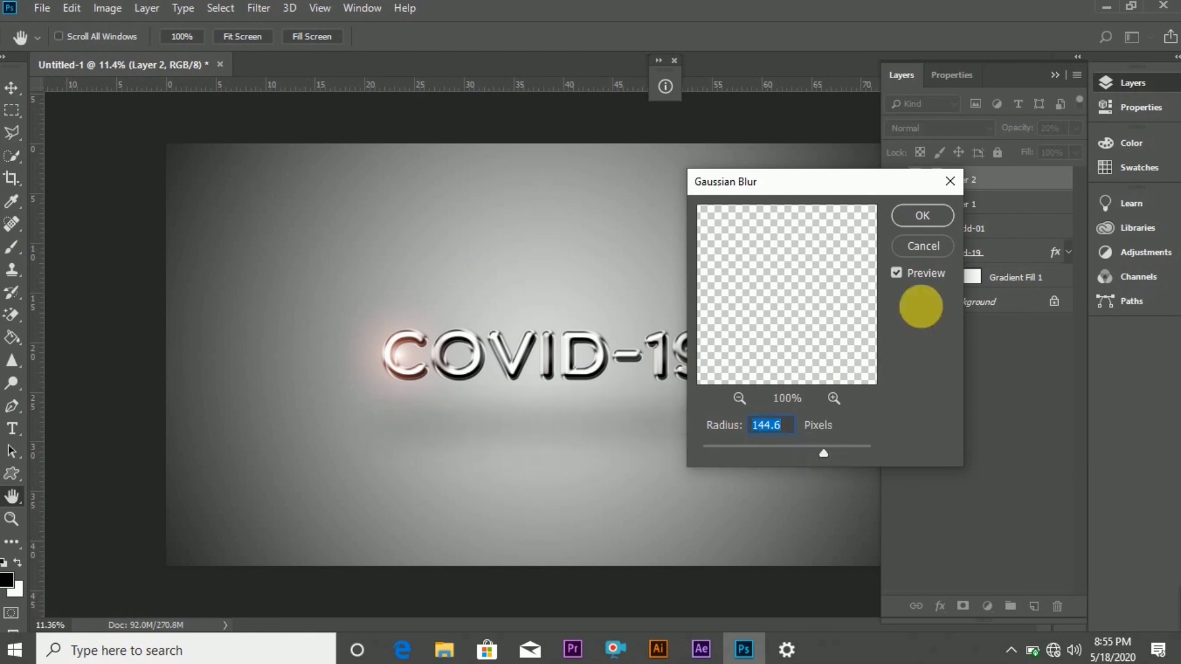
{"action": "left_click", "coordinate": [924, 215]}
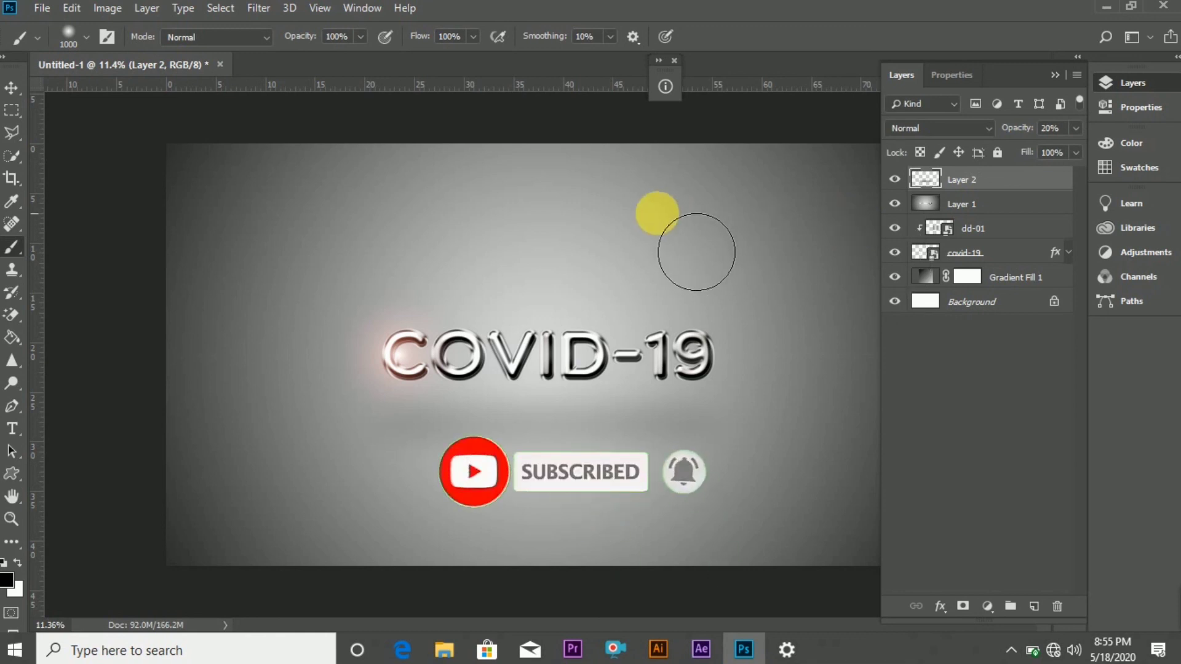
{"action": "left_click", "coordinate": [1053, 74]}
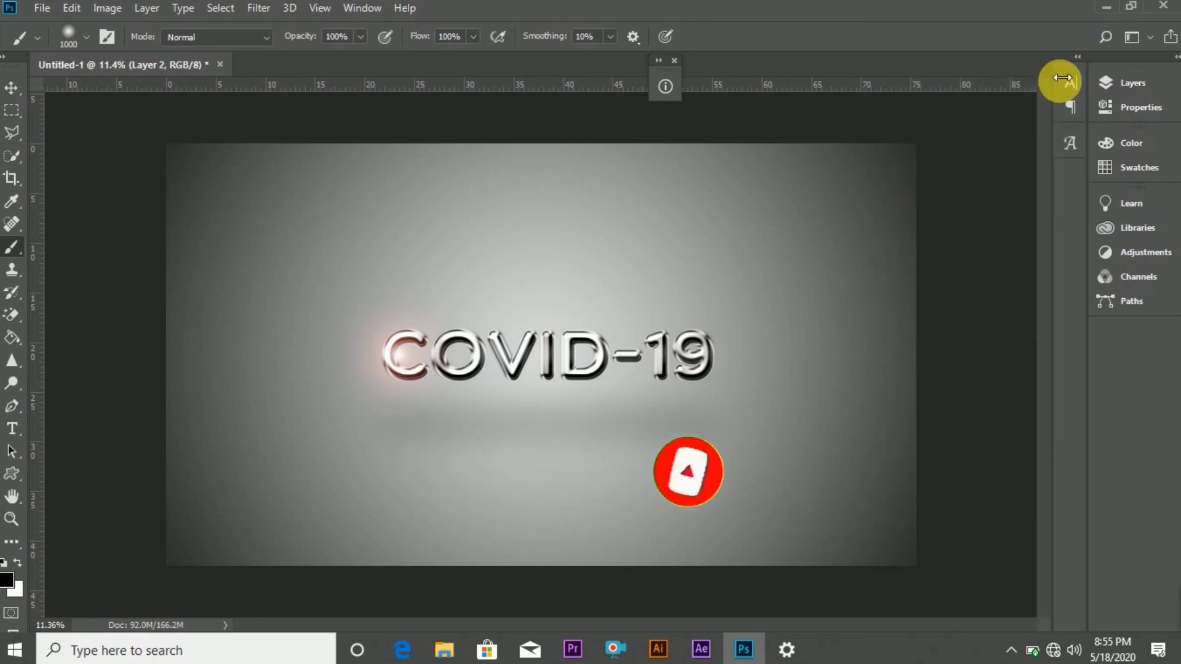